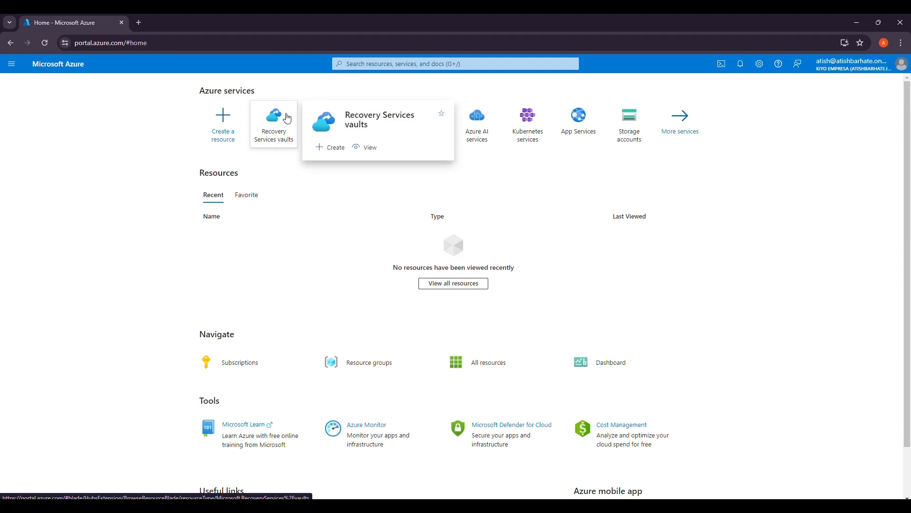
- Start a new Recovery Services vault with a new resource group named TestMARS
left_click(286, 117)
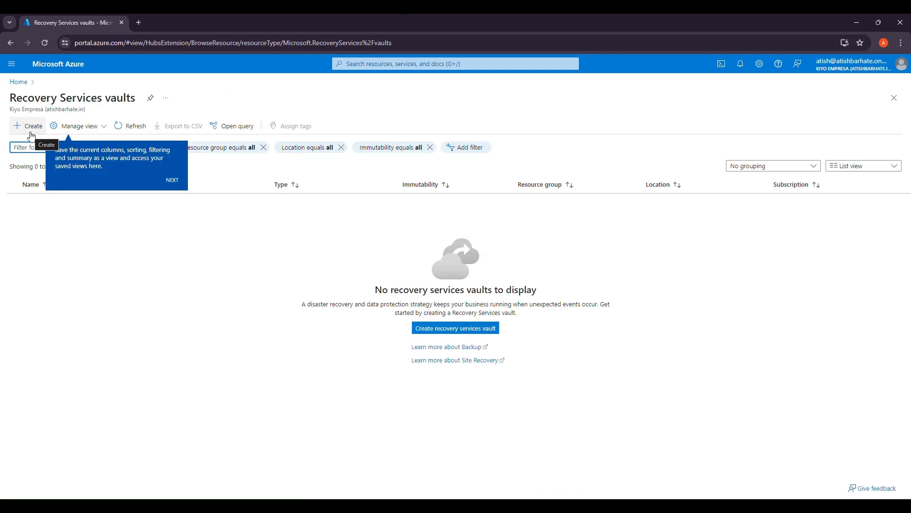
left_click(32, 134)
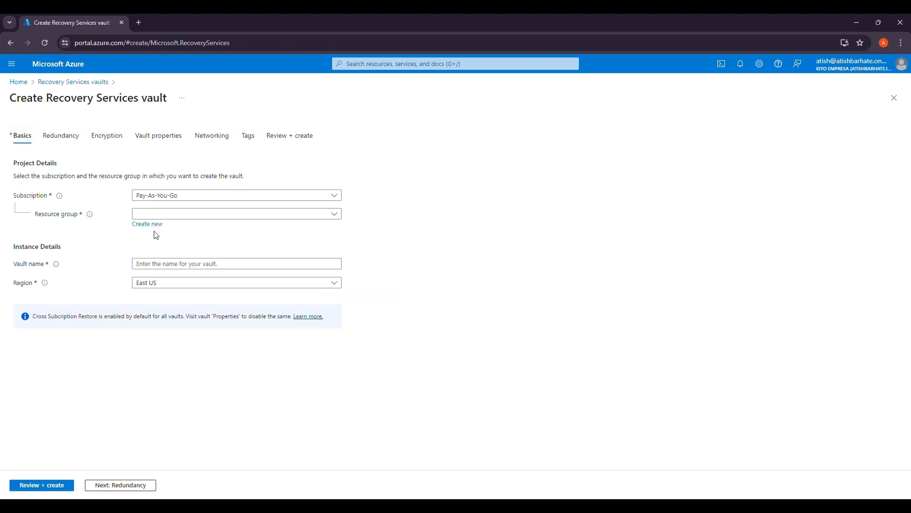
left_click(155, 230)
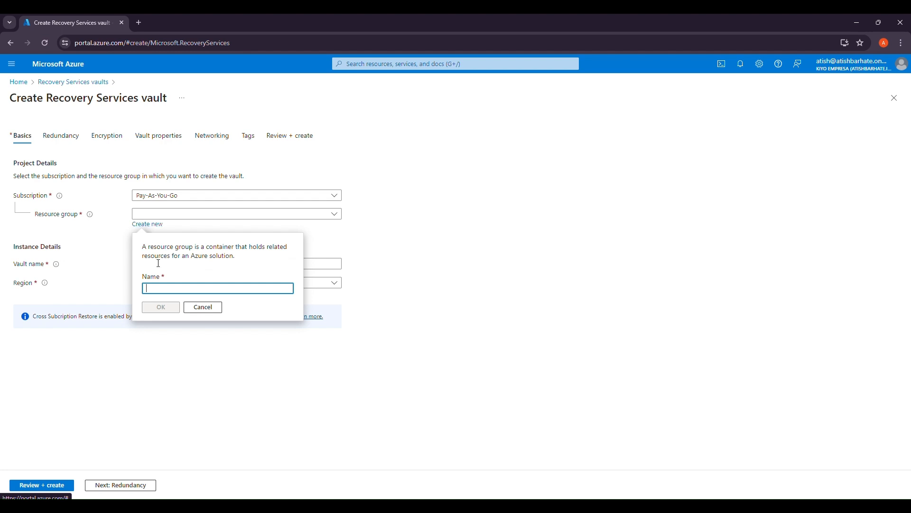
type("Te")
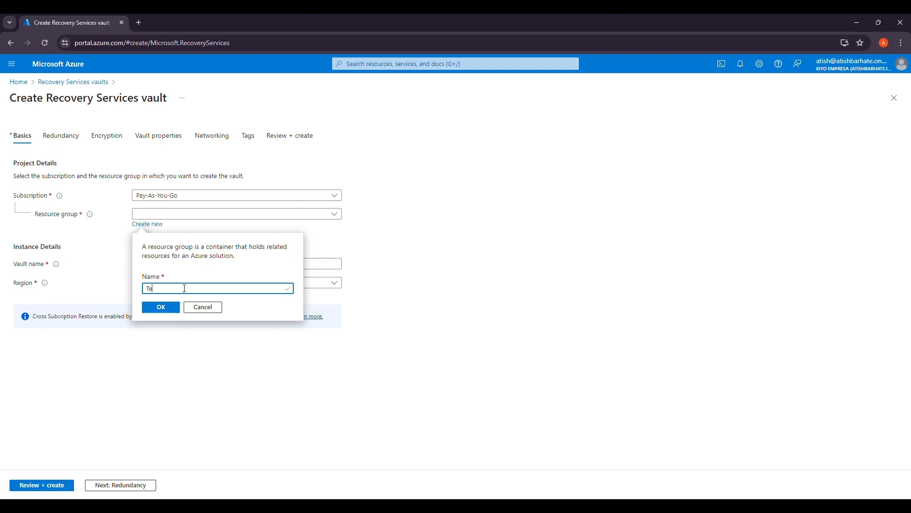
type("stMARS")
left_click(172, 307)
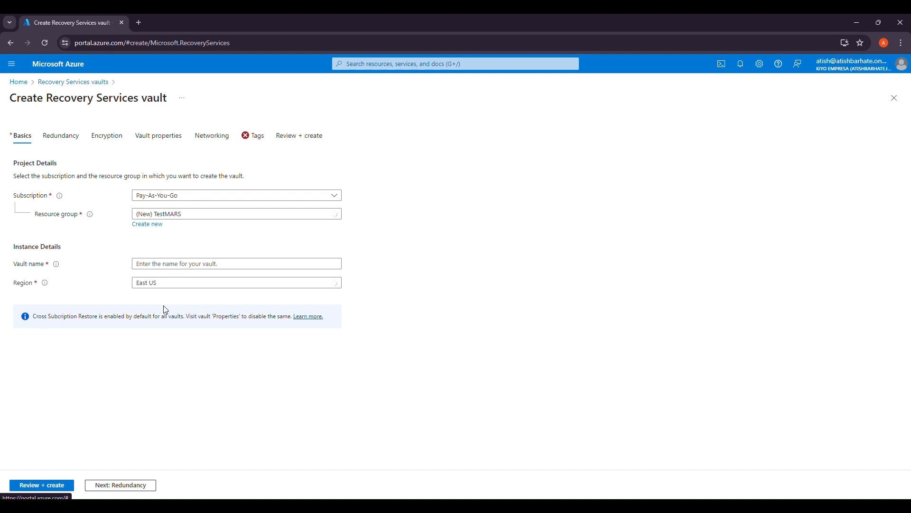
- Name the vault TESTMARS and set its region to Central India
left_click(190, 265)
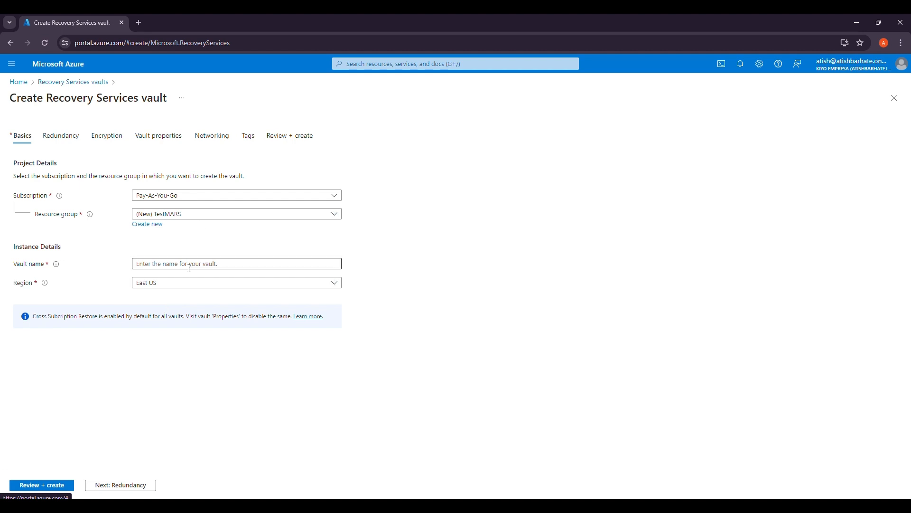
type("TEST")
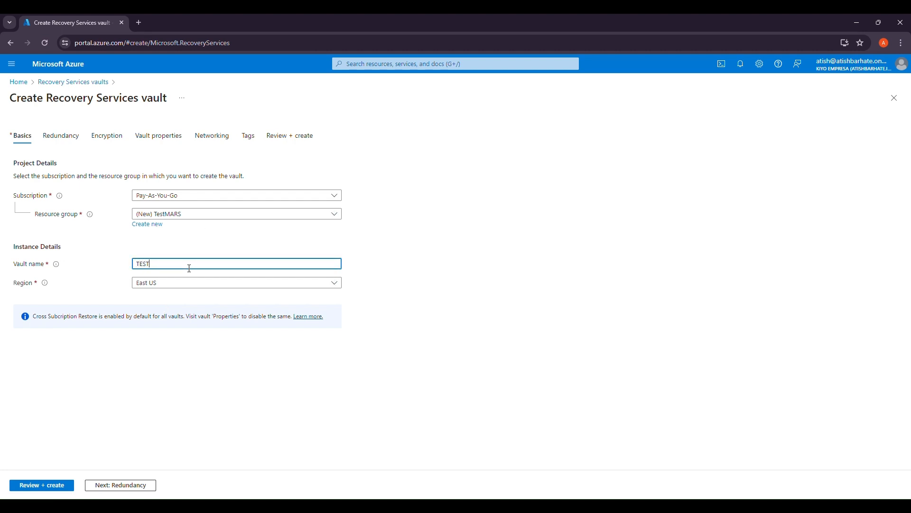
type("MARS")
left_click(192, 283)
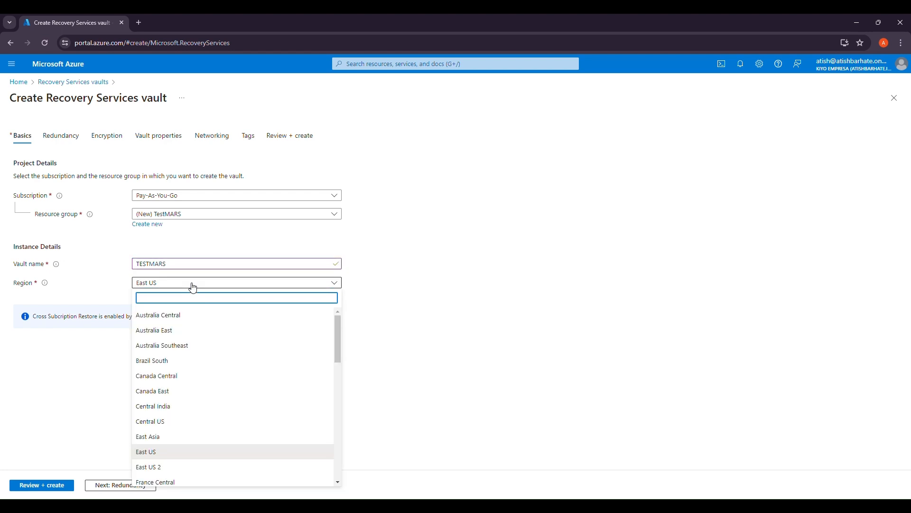
type("central")
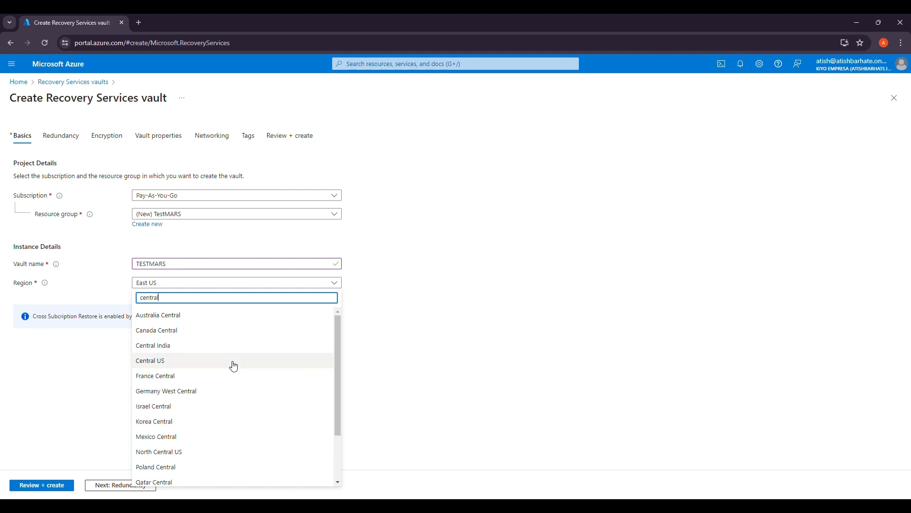
left_click(179, 350)
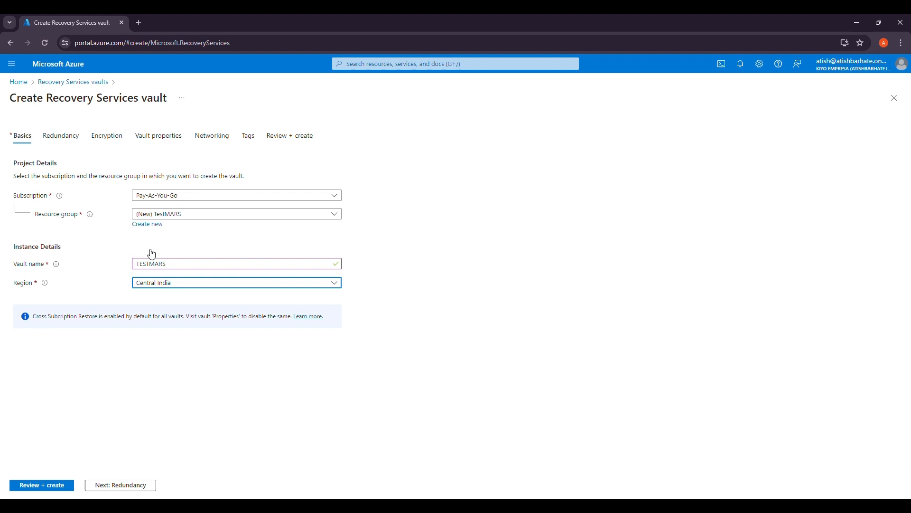
- Choose Locally-redundant backup storage redundancy and proceed to the Encryption settings
left_click(104, 487)
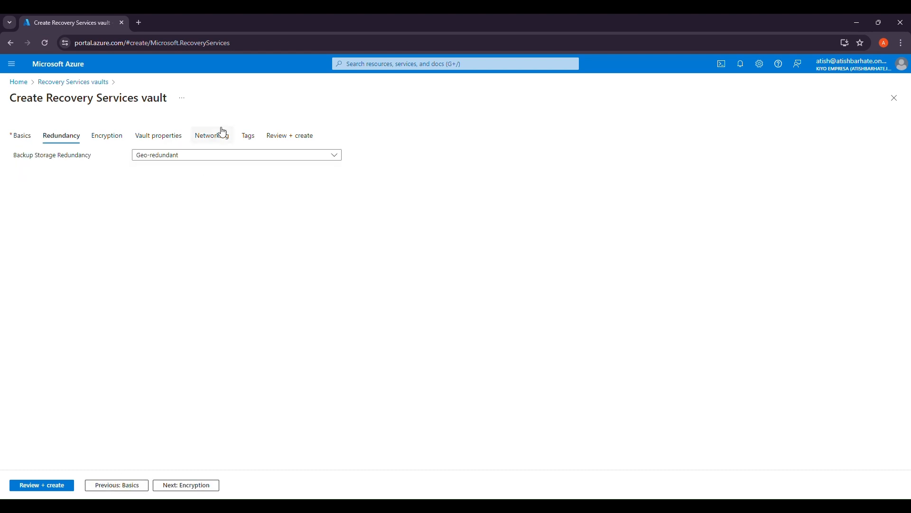
left_click(213, 162)
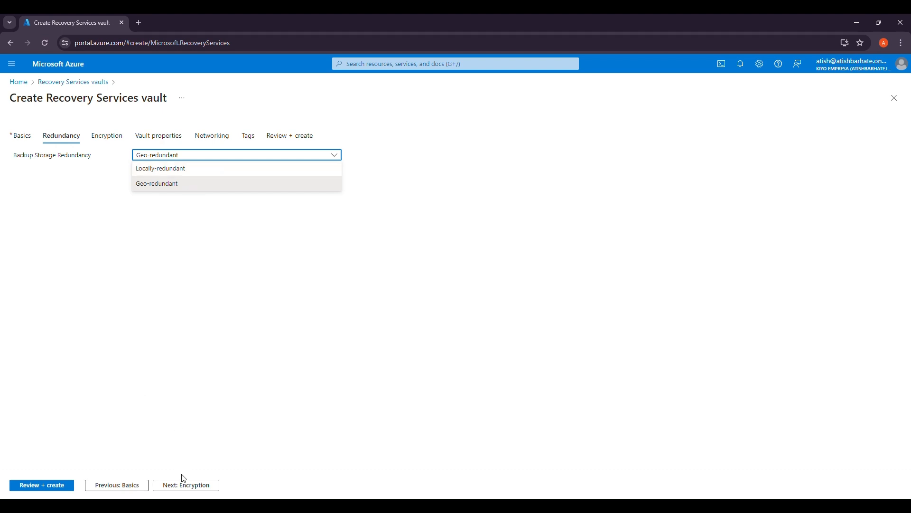
left_click(170, 170)
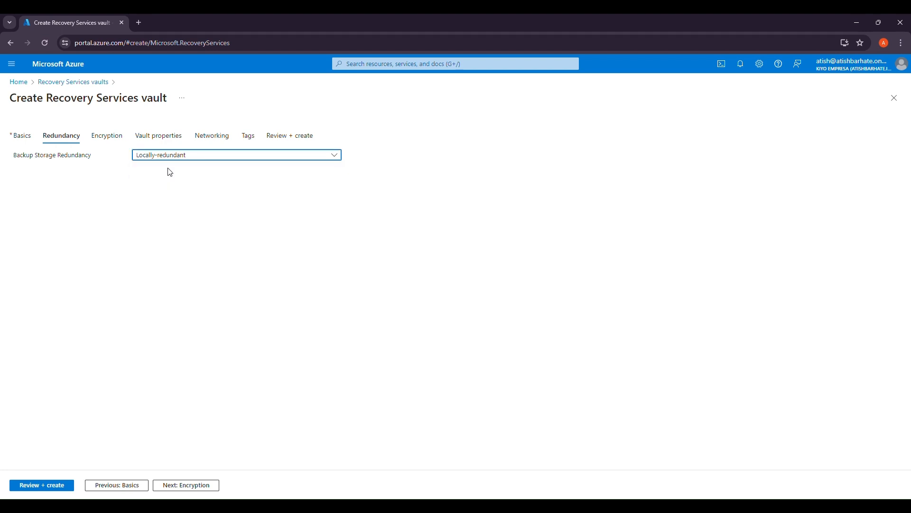
left_click(177, 485)
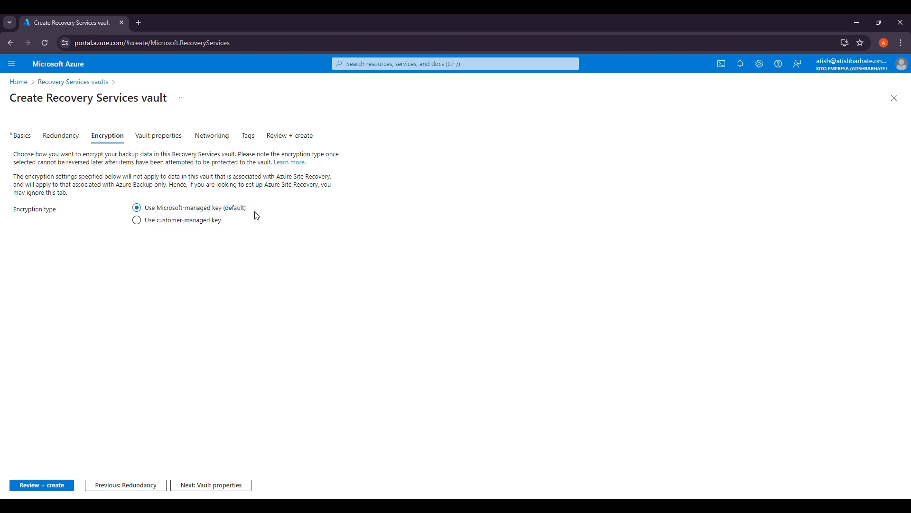
left_click(180, 222)
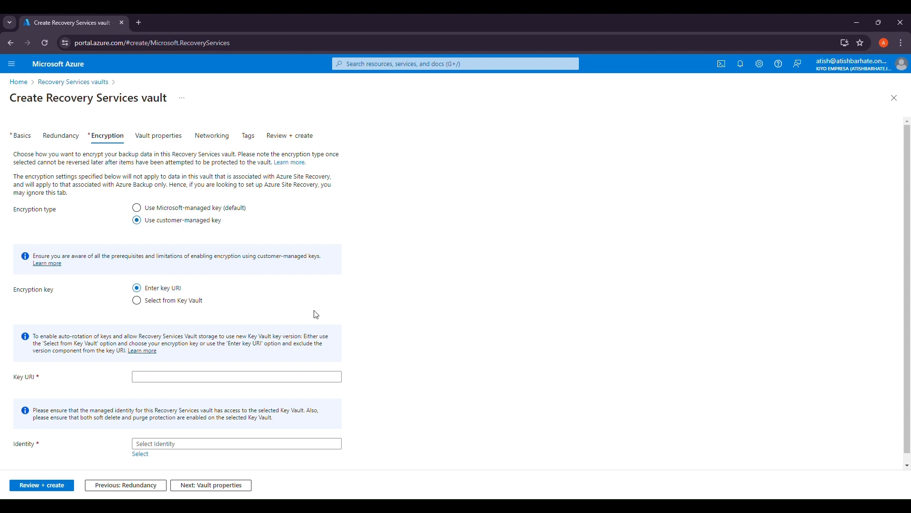
scroll(316, 314, "down", 1)
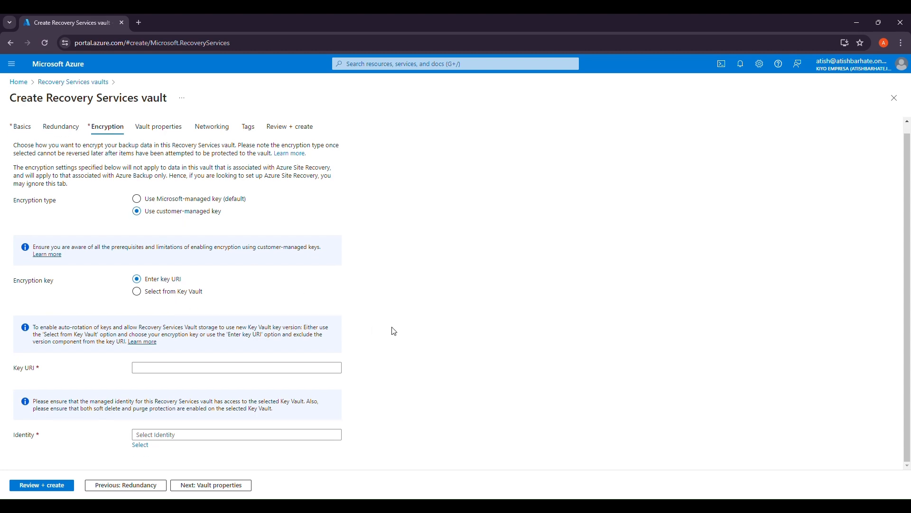
left_click(177, 294)
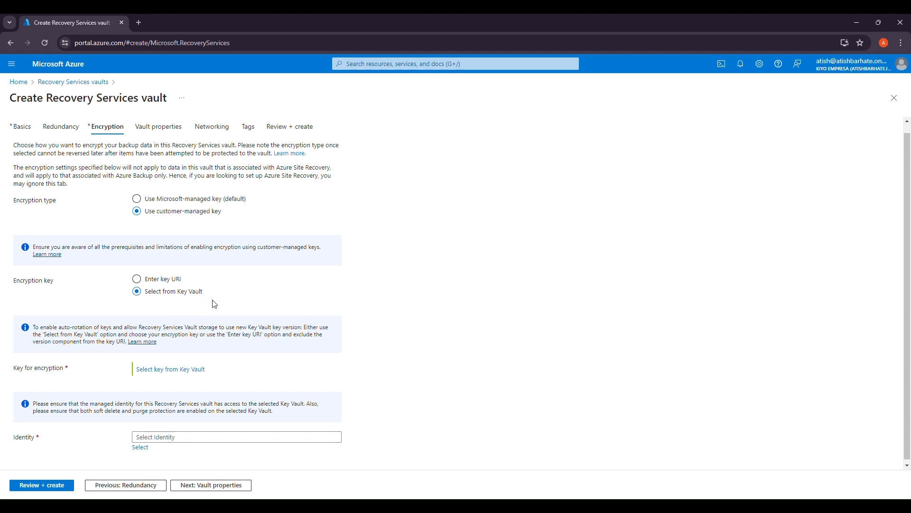
scroll(204, 370, "down", 1)
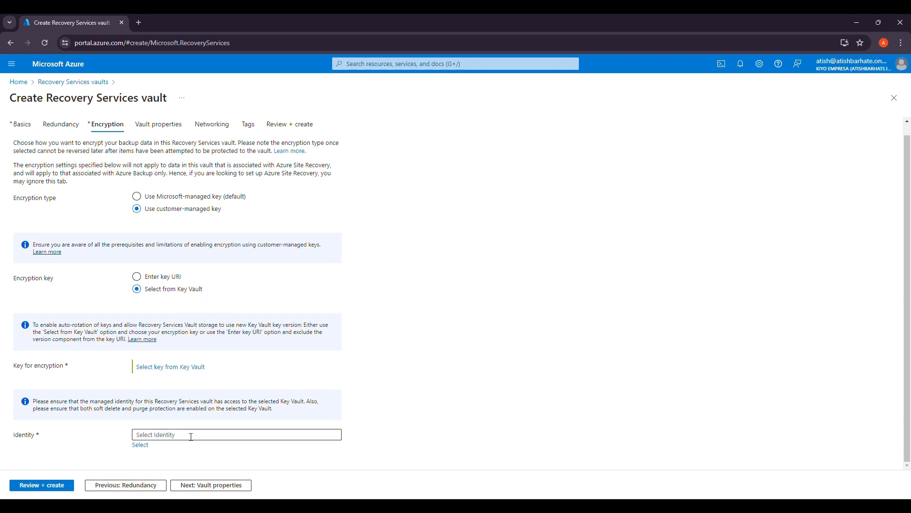
left_click(141, 445)
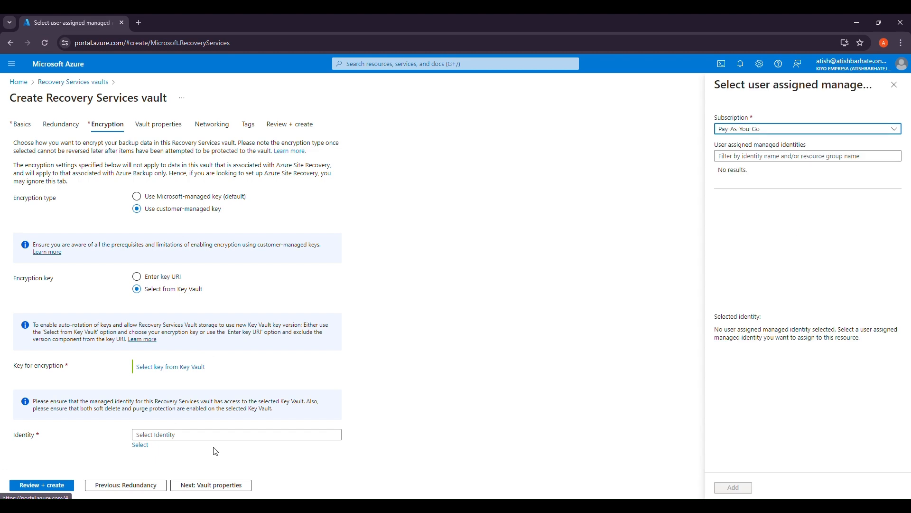
left_click(811, 157)
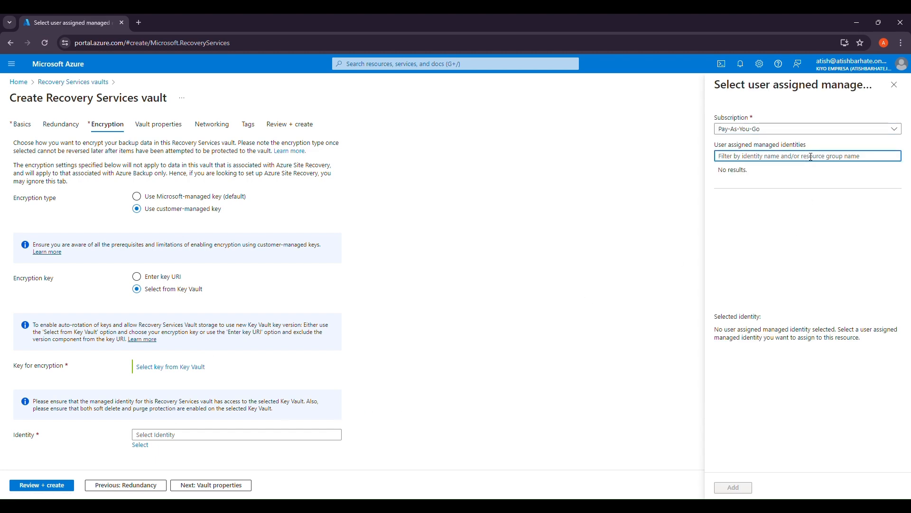
left_click(894, 84)
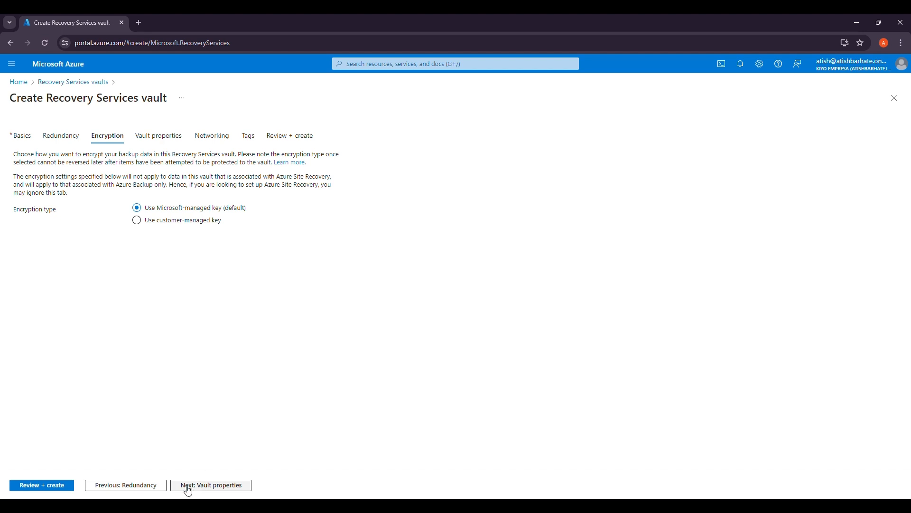
- Skip past vault properties and networking with their defaults to reach Tags
left_click(194, 486)
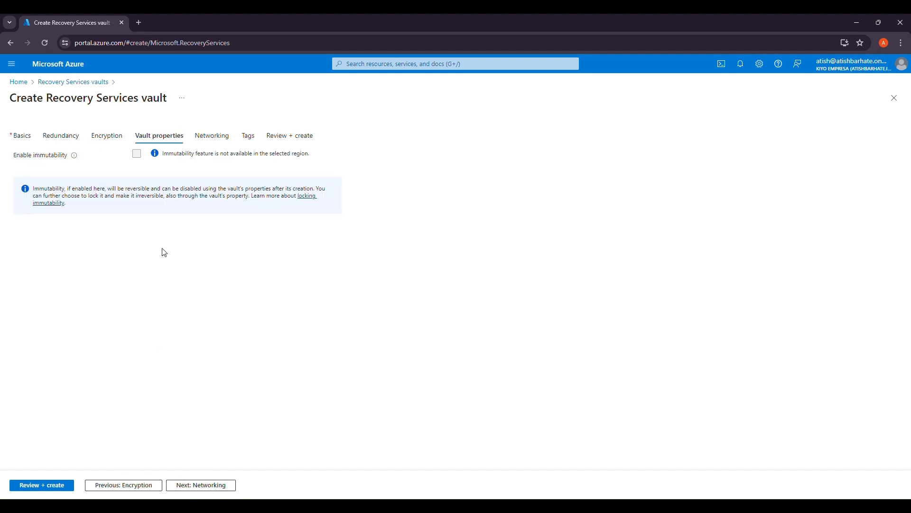
left_click(193, 489)
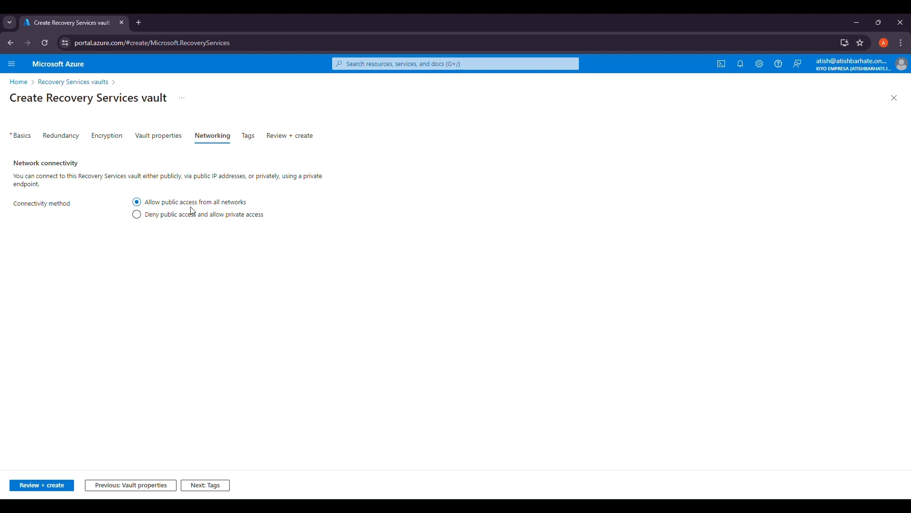
left_click(204, 485)
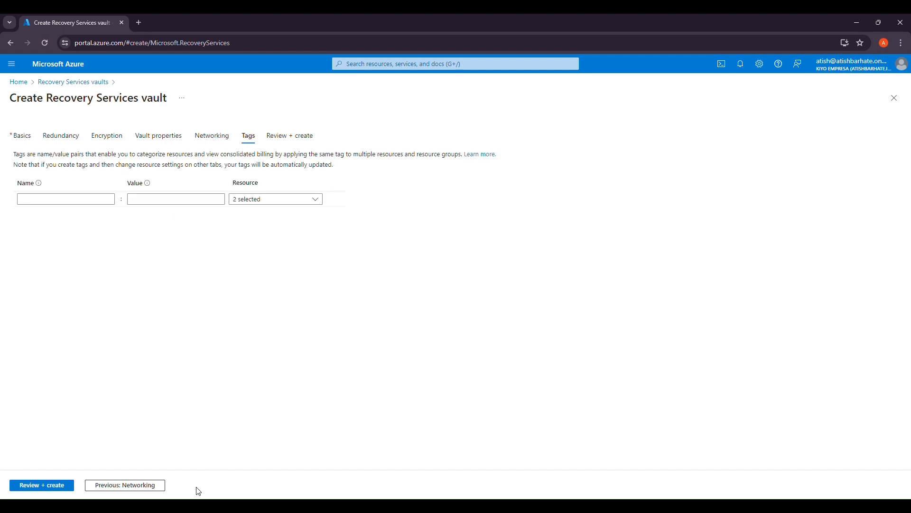
- Enter TestMARS as the tag name and paste TestMARS as its value
left_click(92, 201)
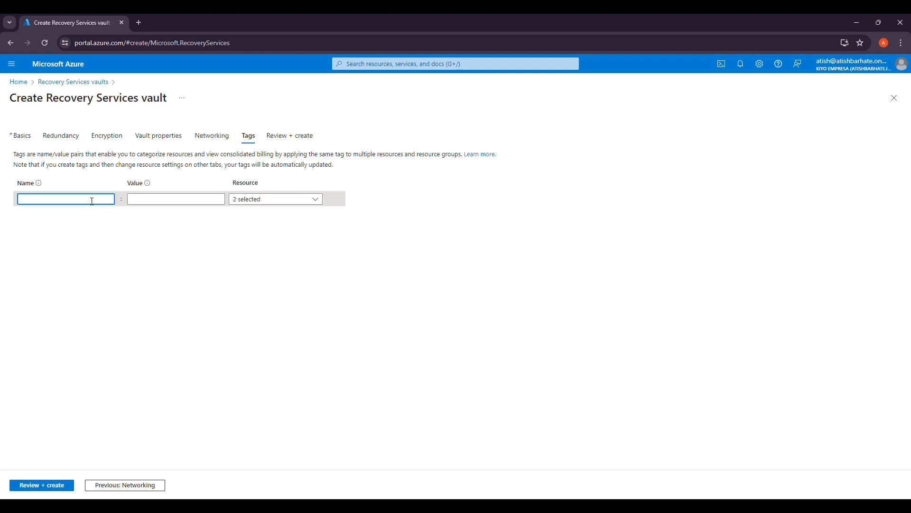
type("Test")
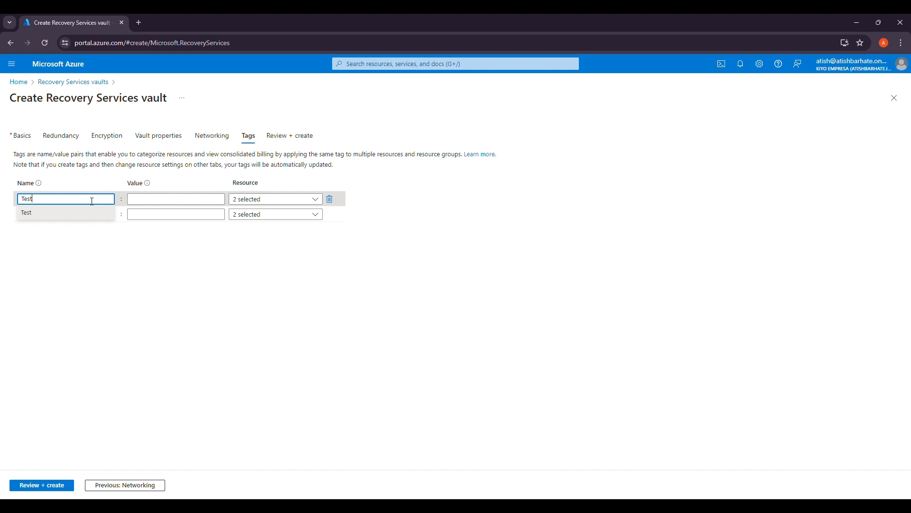
type("MARS")
left_click(63, 217)
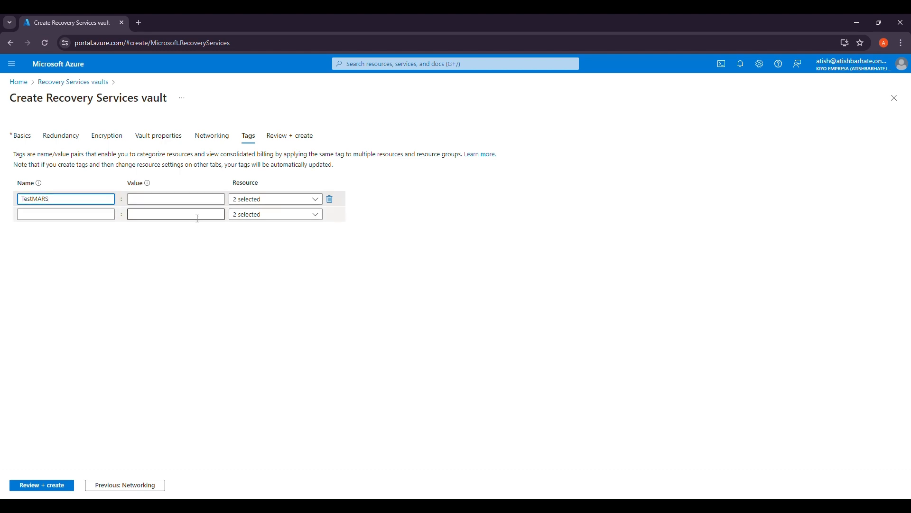
left_click(206, 201)
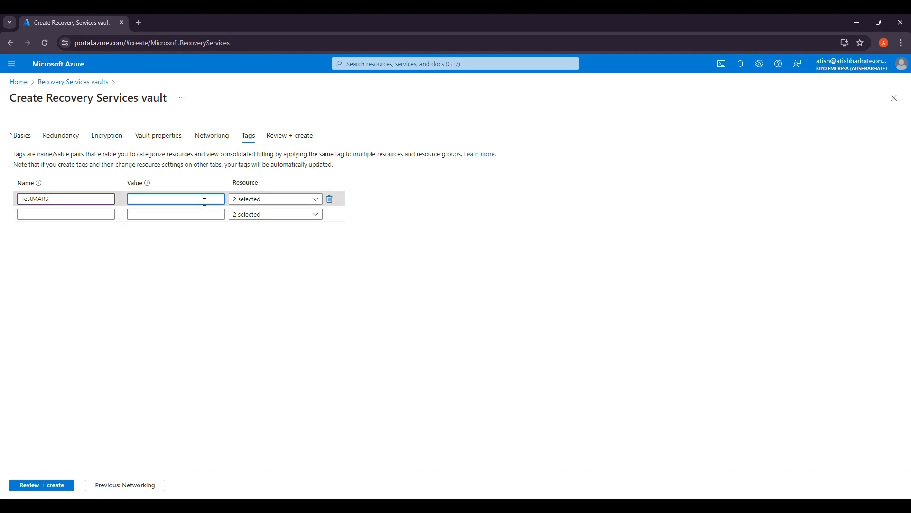
left_click(63, 199)
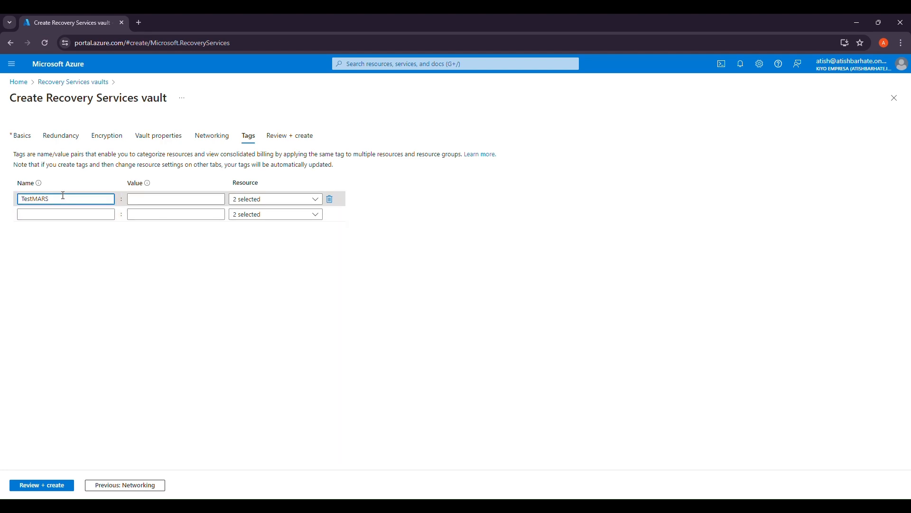
double_click(63, 196)
key("ctrl+c")
left_click(150, 199)
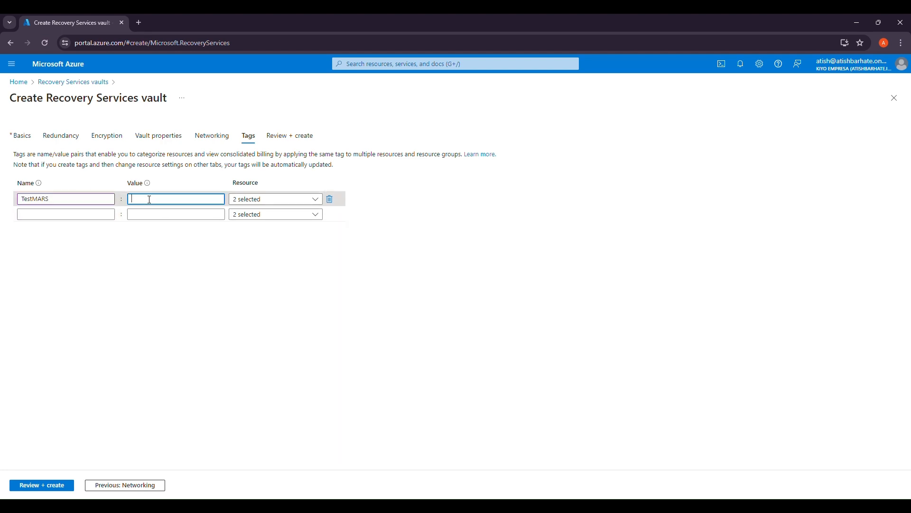
key("ctrl+v")
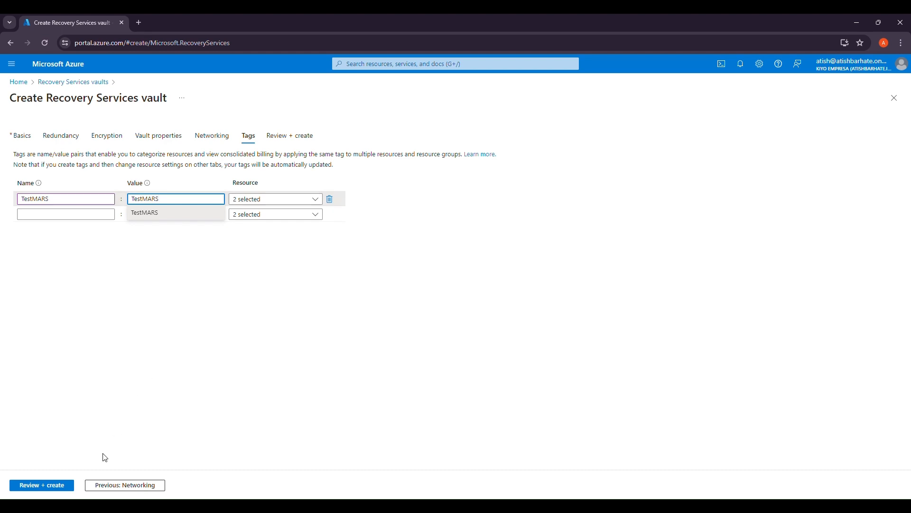
- Review and create the TESTMARS vault, then open it after deployment finishes
left_click(60, 489)
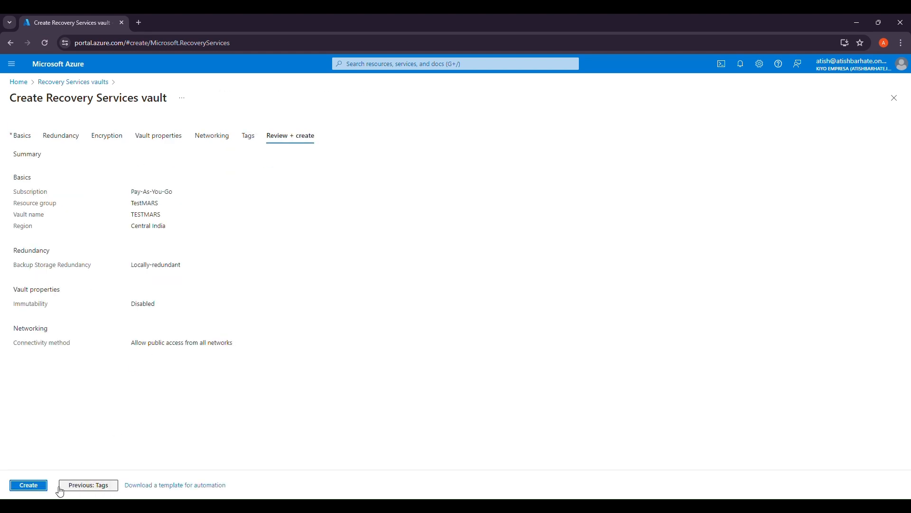
left_click(34, 492)
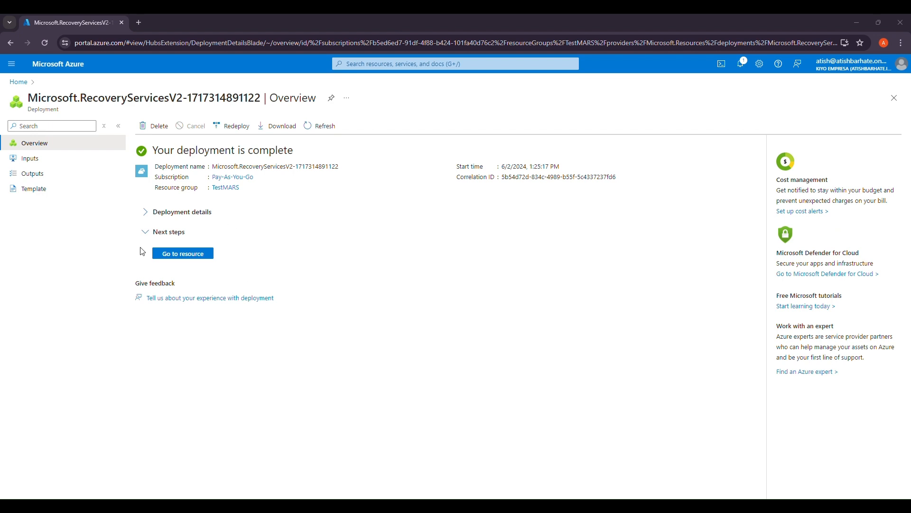
left_click(182, 254)
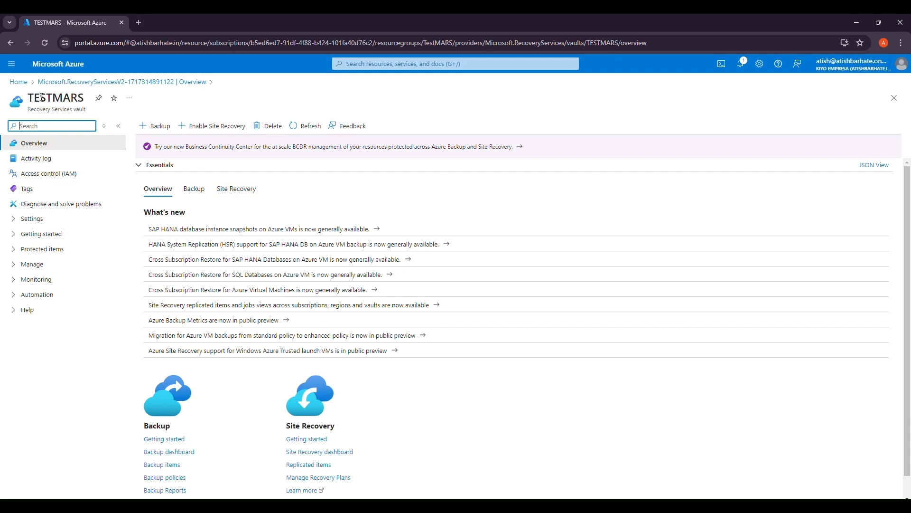
- Set the backup goal to an On-Premises workload backing up Files and folders
left_click(152, 132)
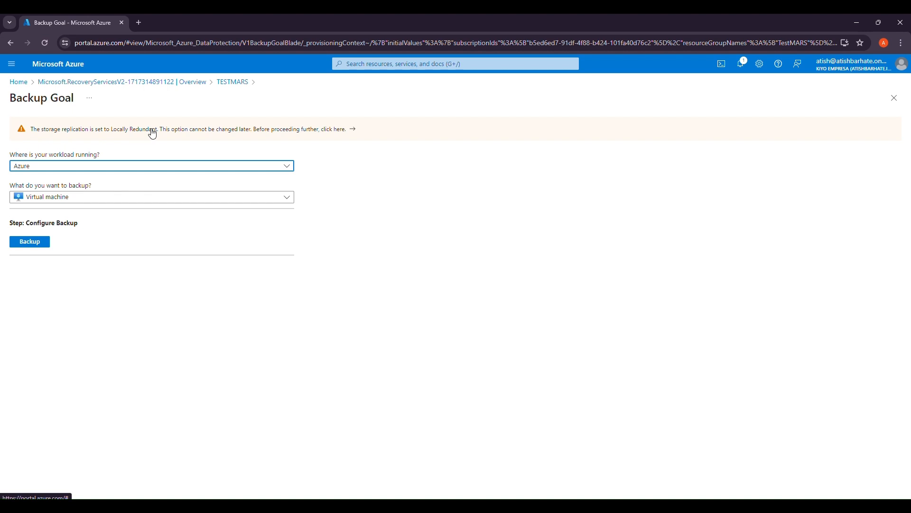
left_click(149, 168)
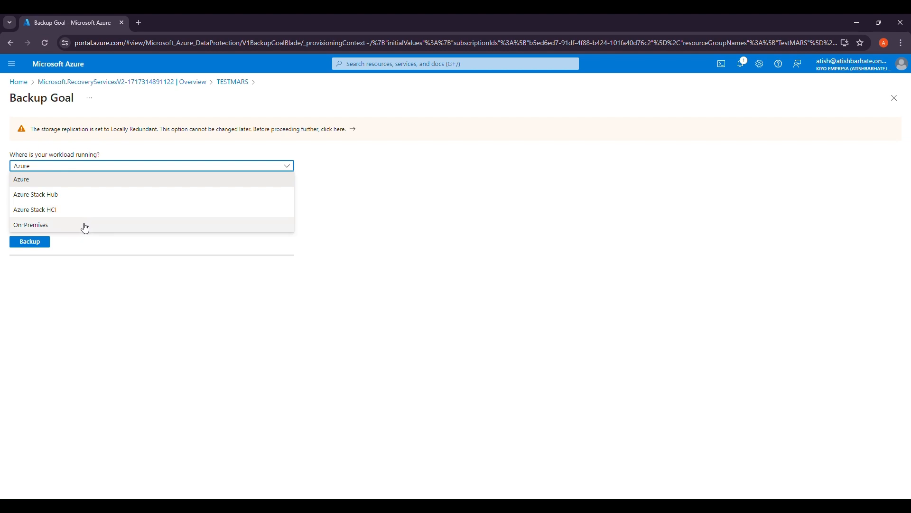
left_click(77, 185)
left_click(84, 199)
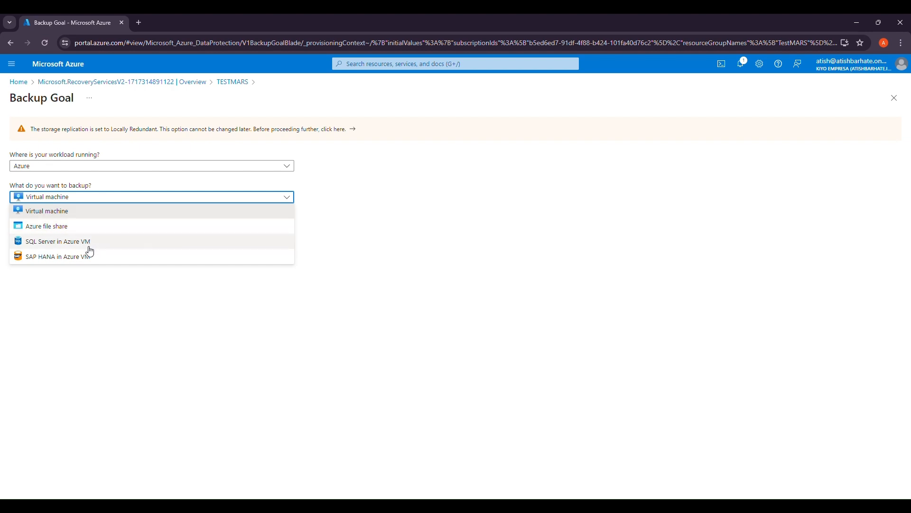
left_click(93, 208)
left_click(107, 170)
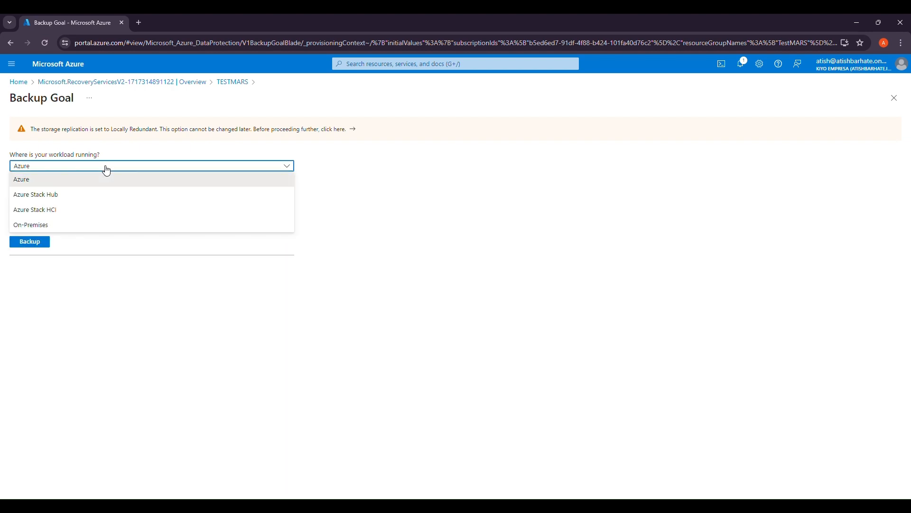
left_click(68, 226)
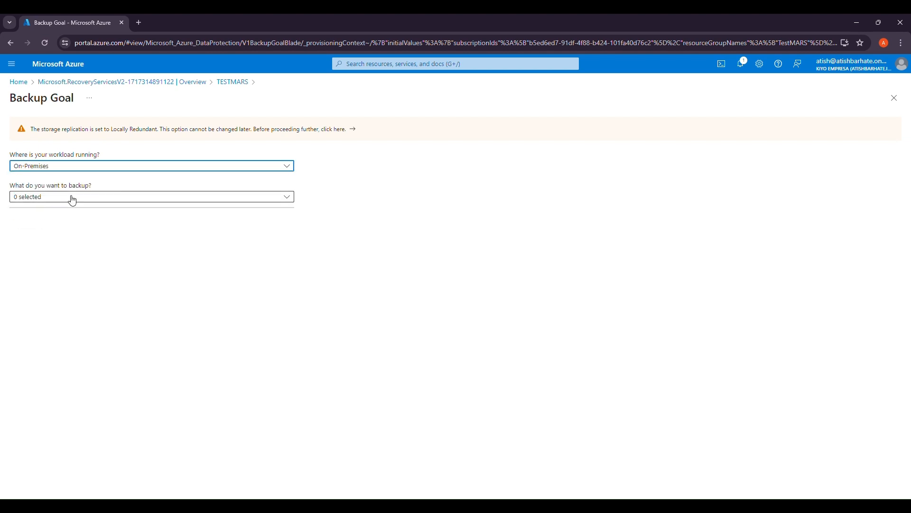
left_click(72, 198)
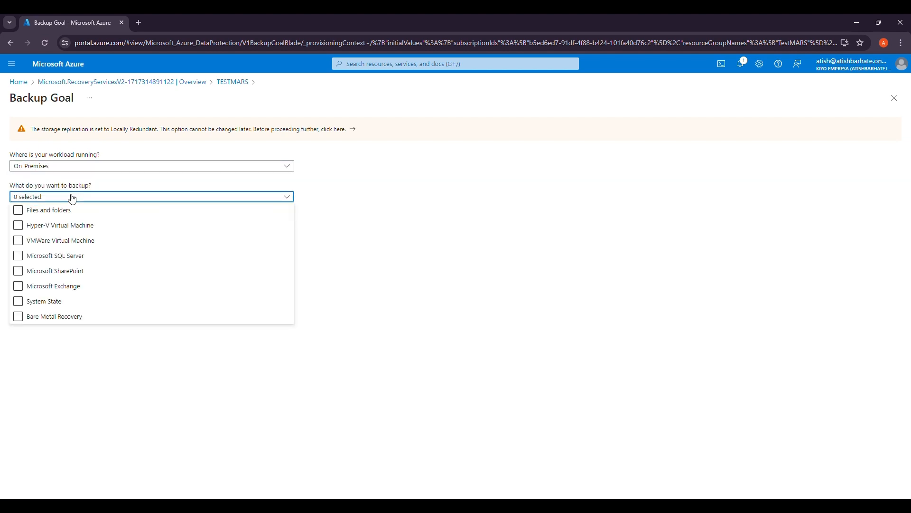
left_click(19, 212)
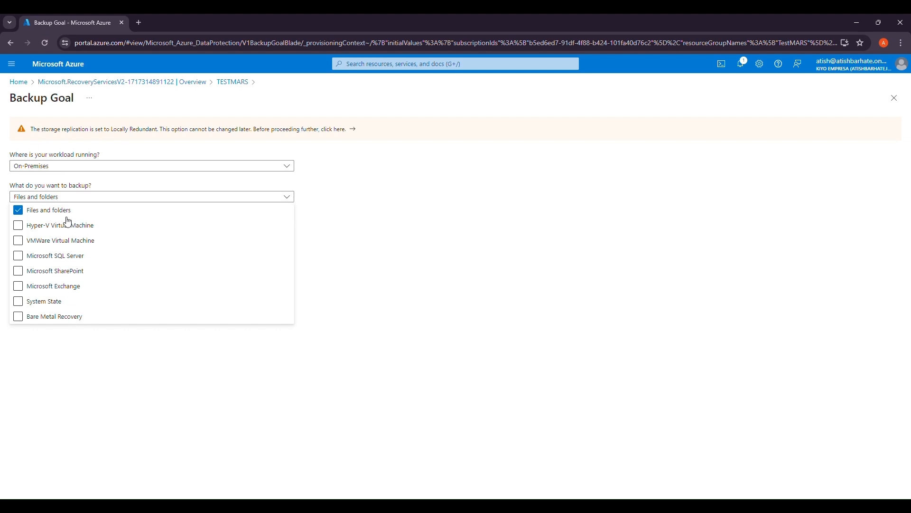
left_click(416, 197)
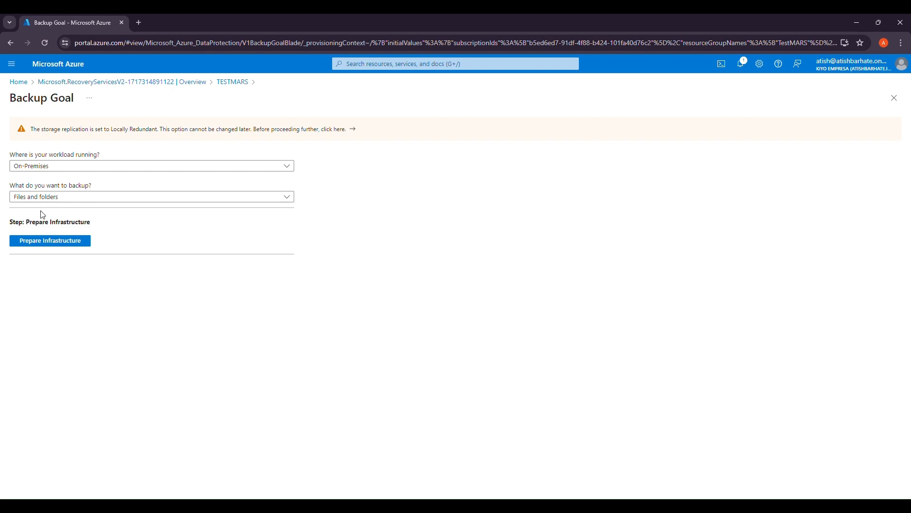
left_click(57, 243)
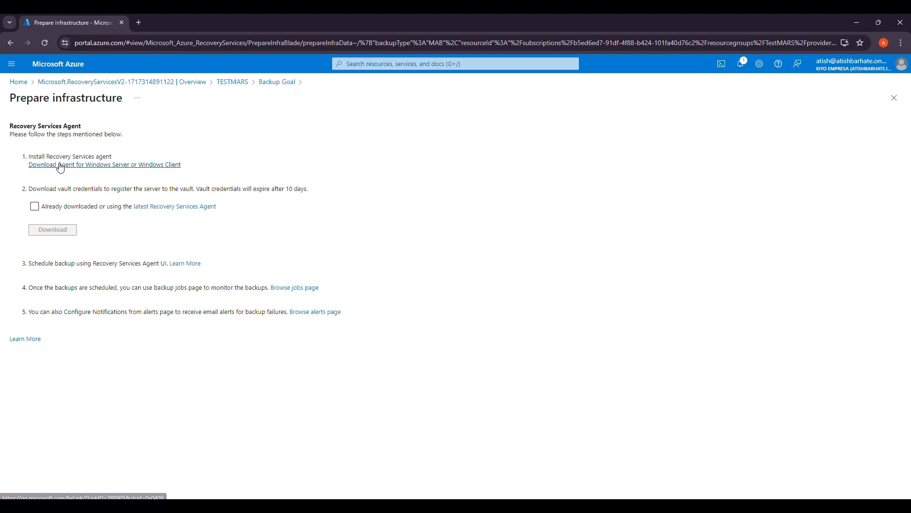
- Download MARSAgentInstaller.exe and the TESTMARS vault credentials file, then check the downloads list
left_click(104, 165)
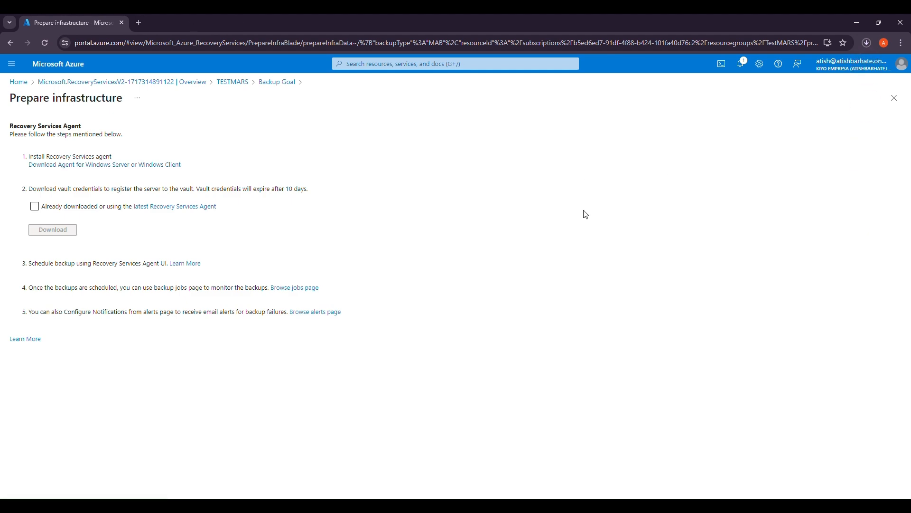
left_click(36, 207)
left_click(38, 211)
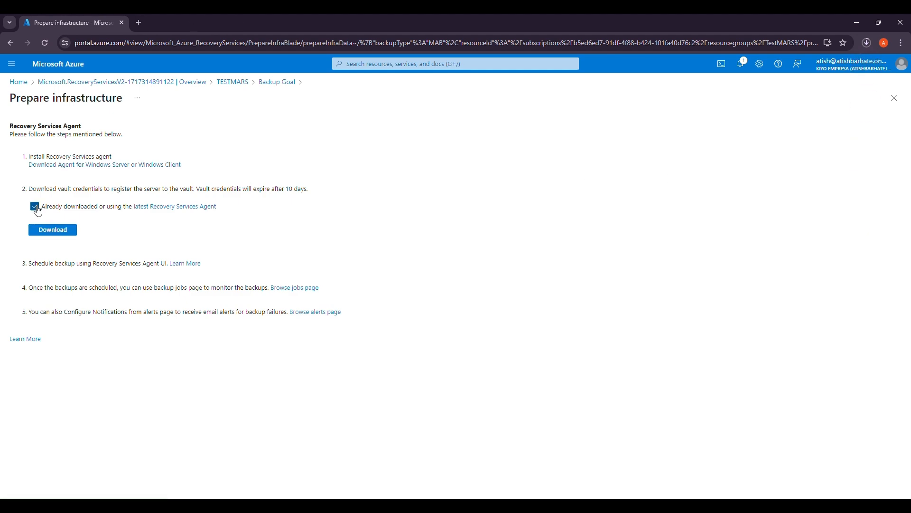
left_click(62, 235)
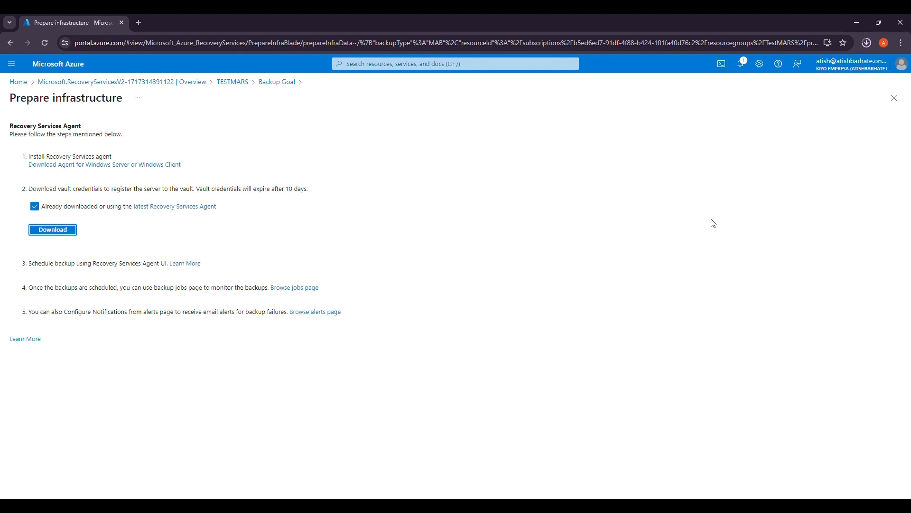
left_click(868, 43)
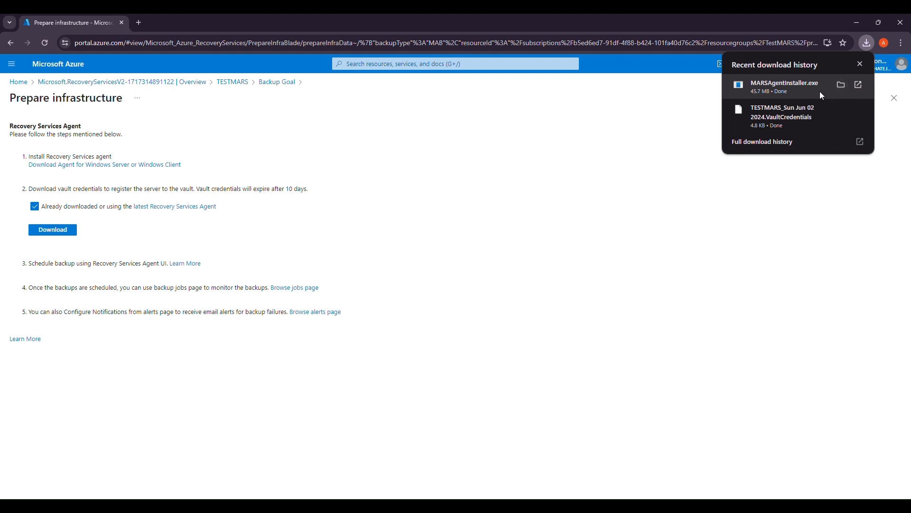
- Install the MARS agent with default folders and proxy, opting out of Microsoft Update
left_click(779, 92)
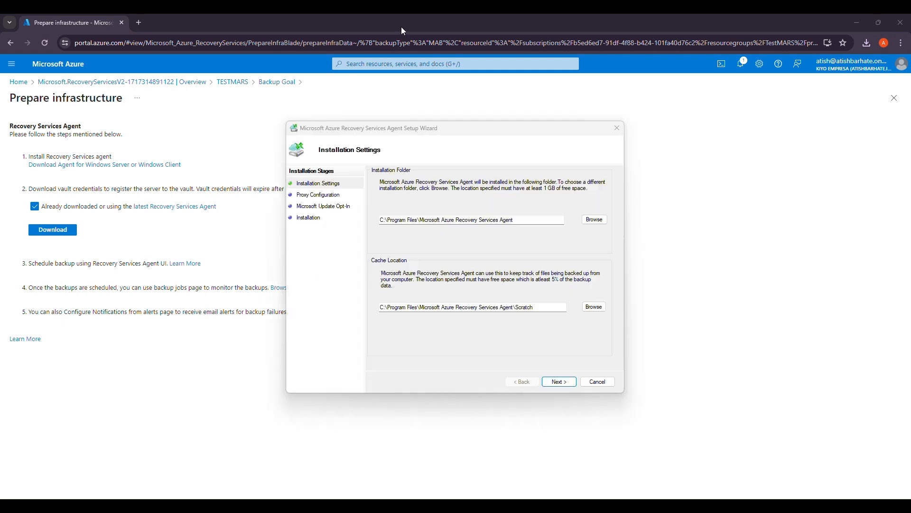
left_click(560, 382)
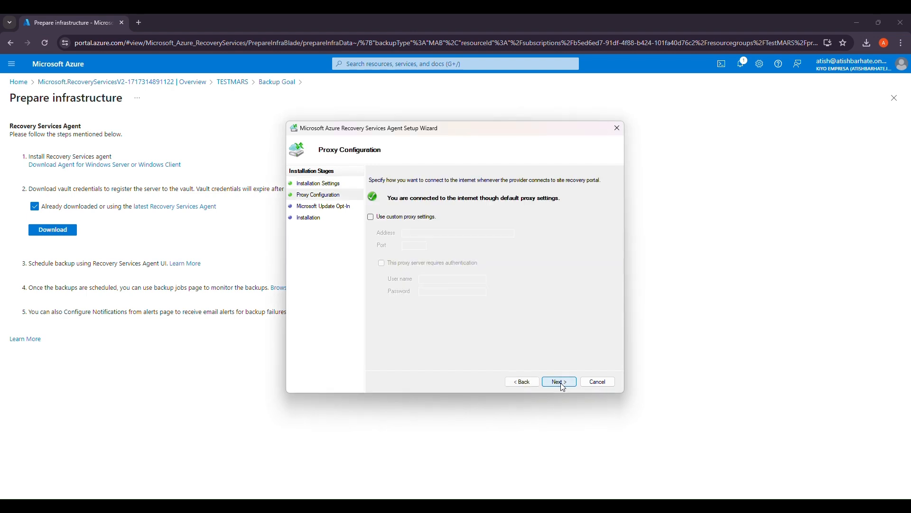
left_click(563, 386)
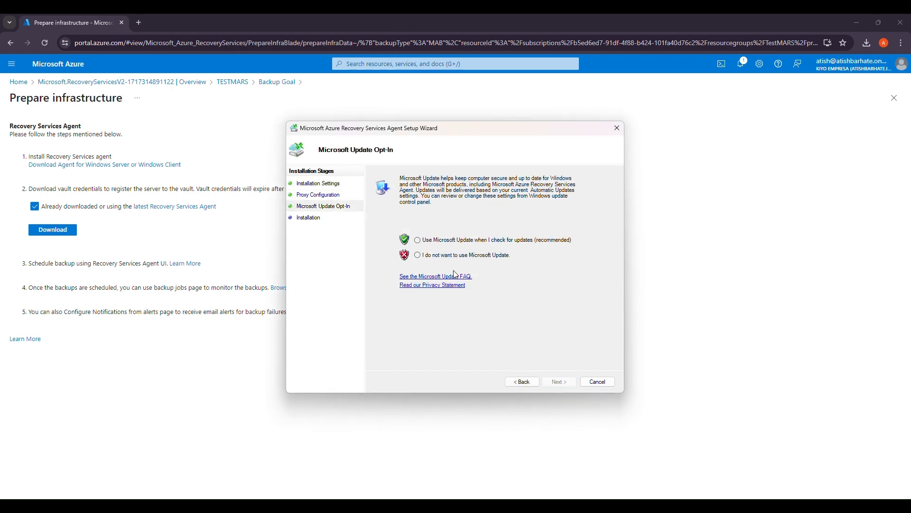
left_click(456, 257)
left_click(559, 385)
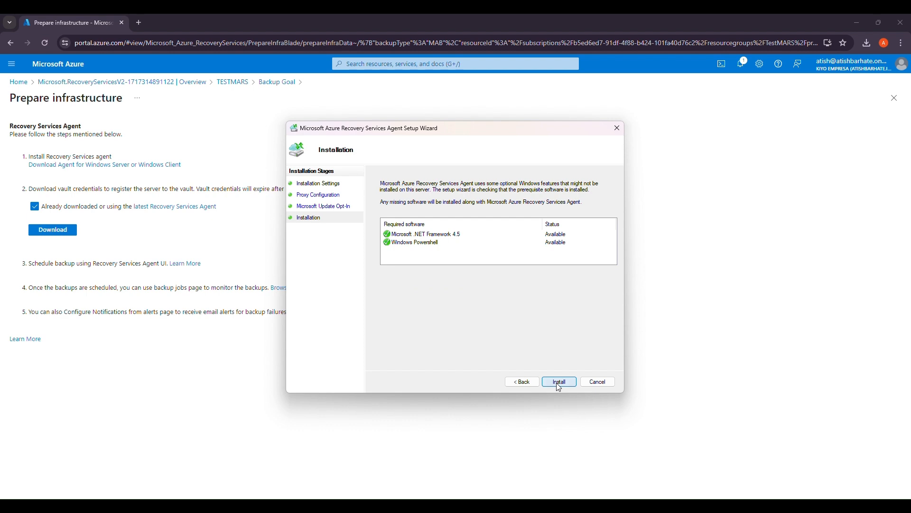
left_click(558, 382)
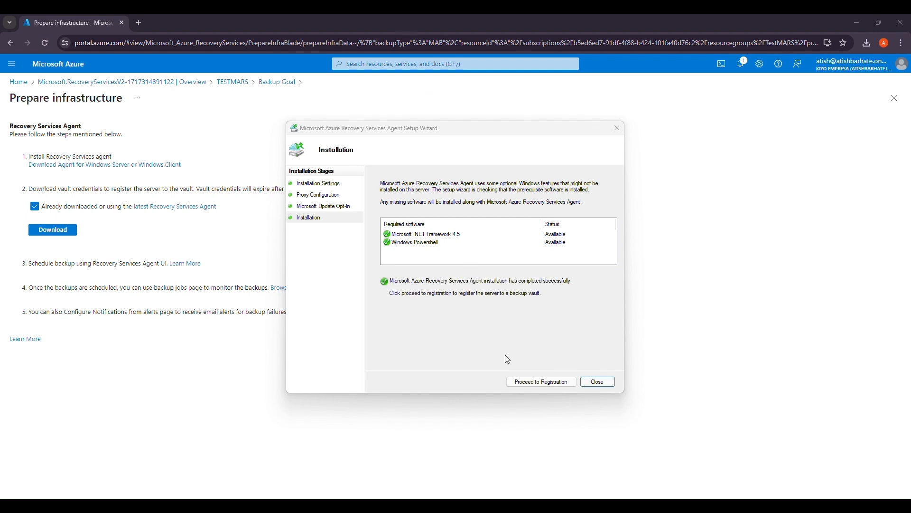
left_click(537, 383)
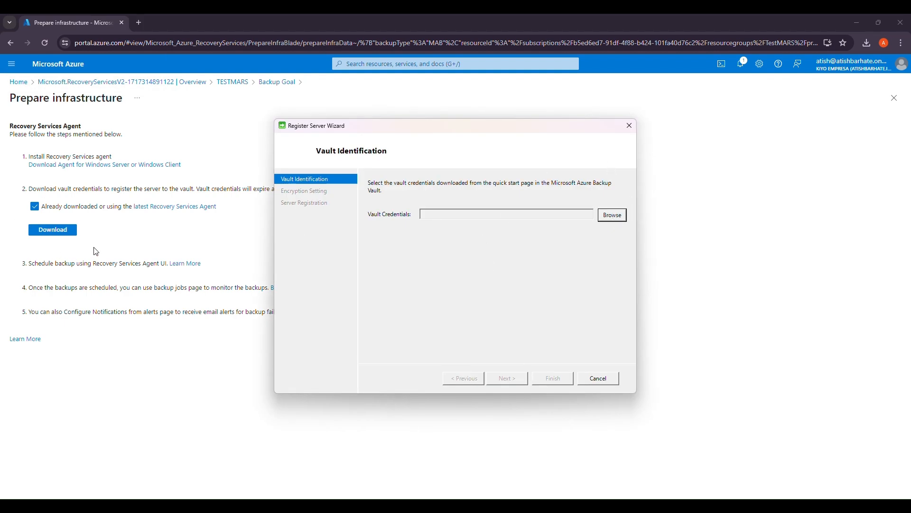
- Load the TESTMARS .VaultCredentials file from Downloads and continue to Encryption Setting
left_click(613, 216)
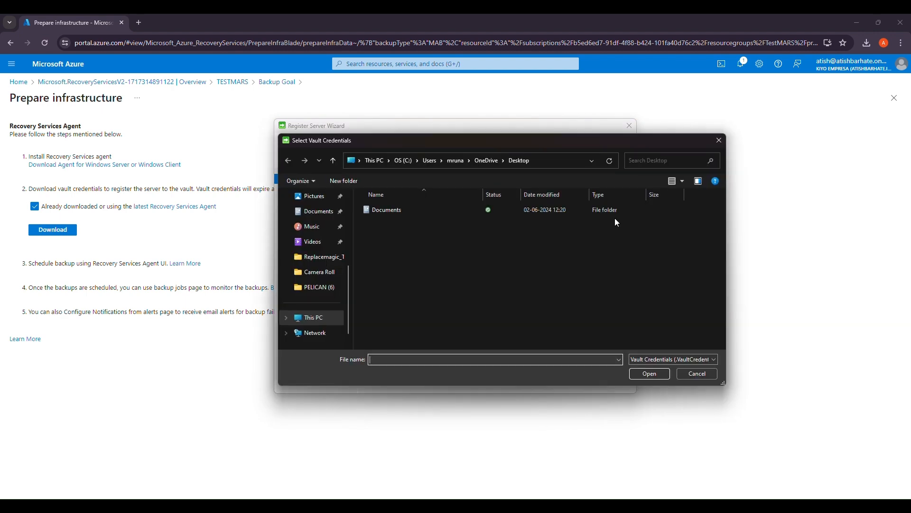
scroll(318, 265, "up", 3)
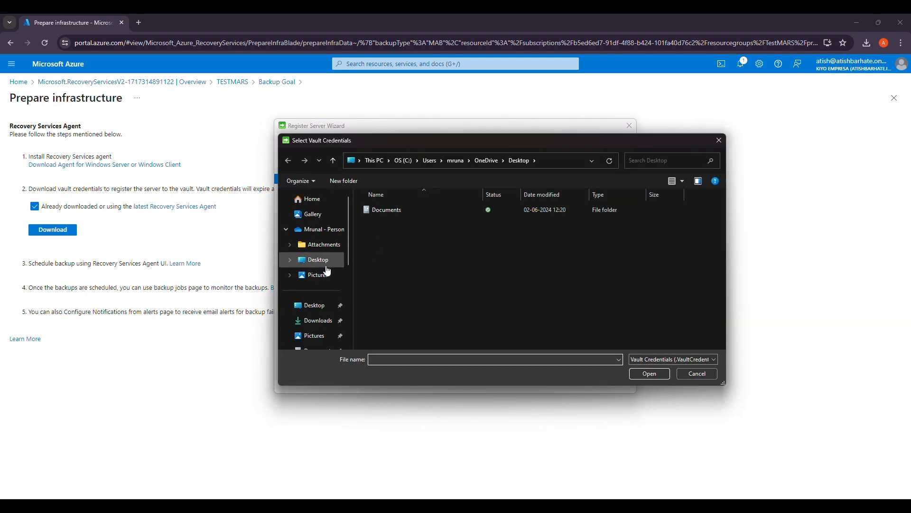
left_click(318, 323)
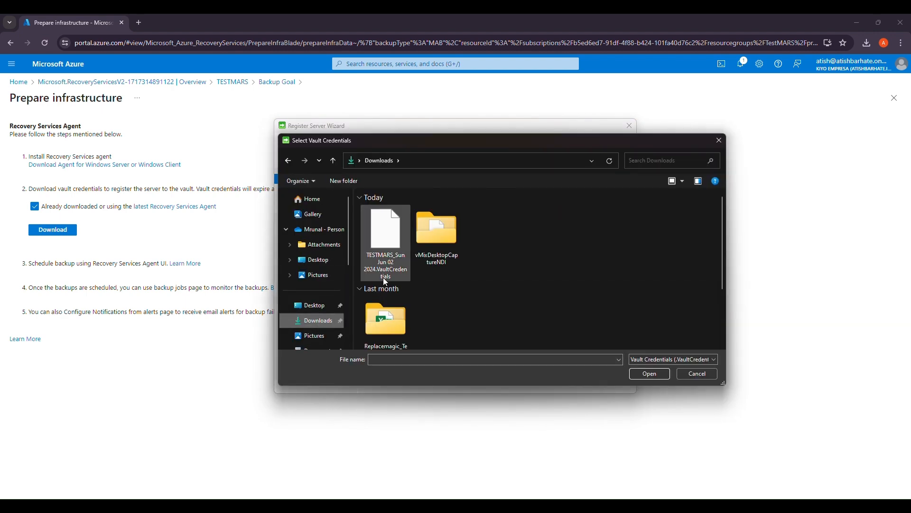
left_click(383, 253)
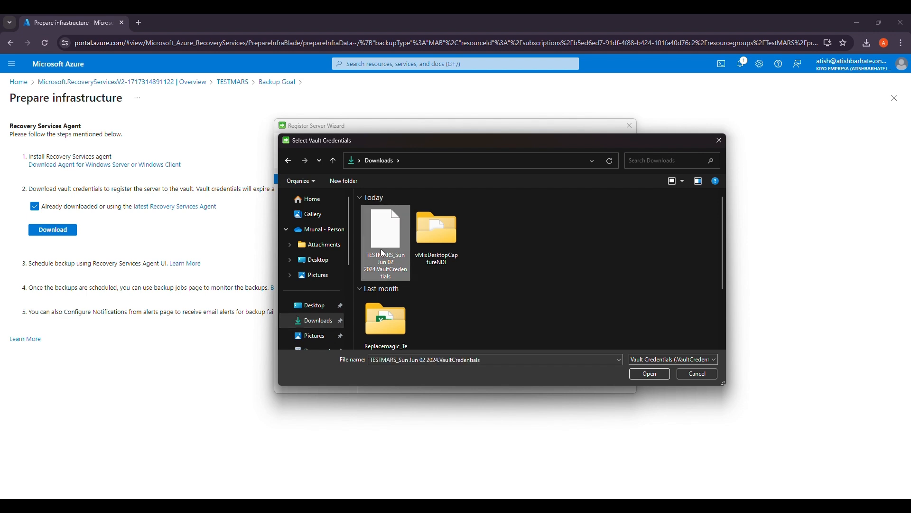
left_click(644, 374)
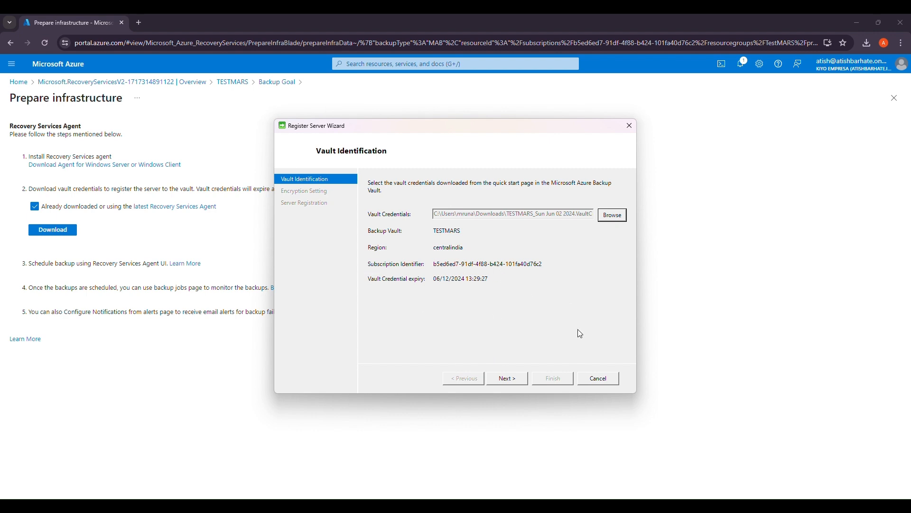
left_click(514, 379)
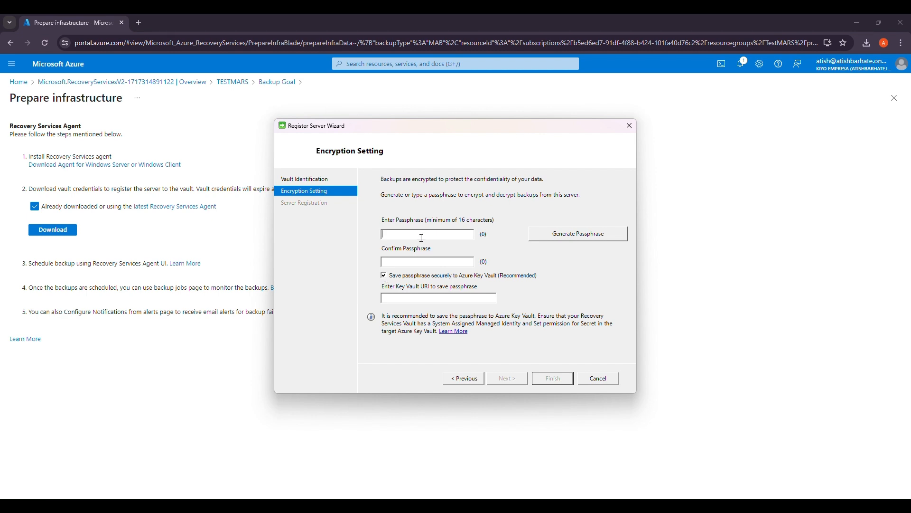
- Enter and confirm a 14-character passphrase and adjust the Key Vault save option
type("aaa")
key("BackSpace")
key("BackSpace")
key("BackSpace")
type("*************")
left_click(401, 280)
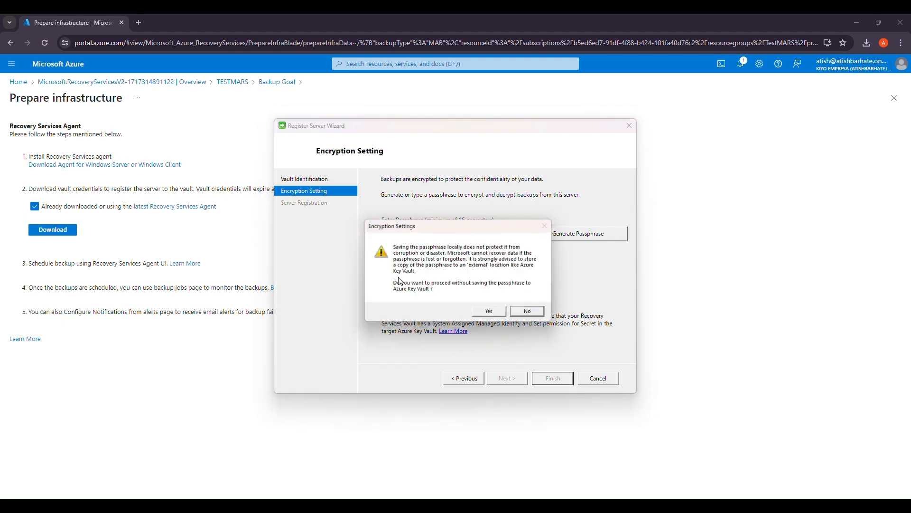
left_click(532, 315)
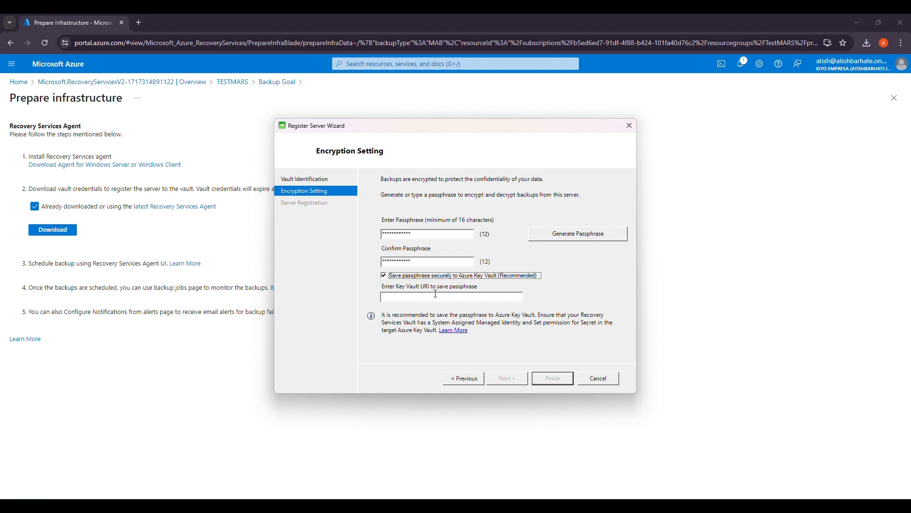
left_click(477, 297)
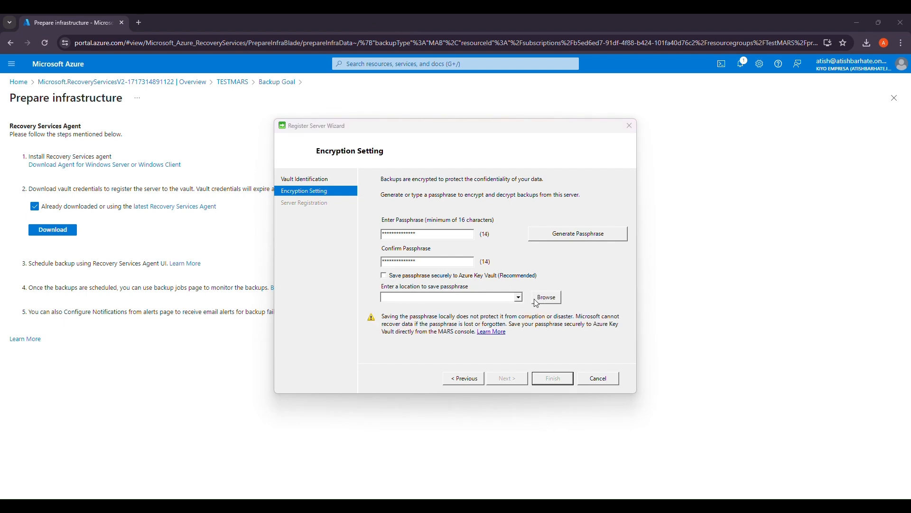
- Choose the user's Documents folder on C: as the passphrase save location
left_click(551, 304)
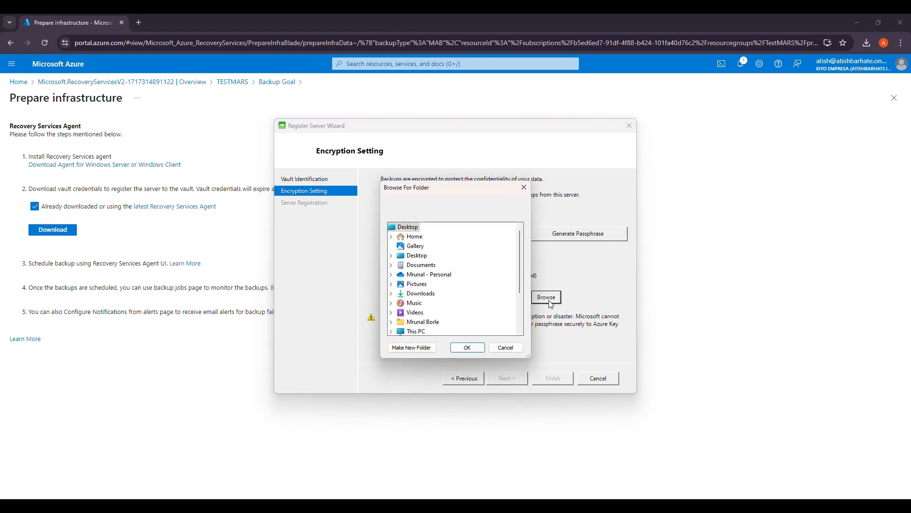
double_click(424, 294)
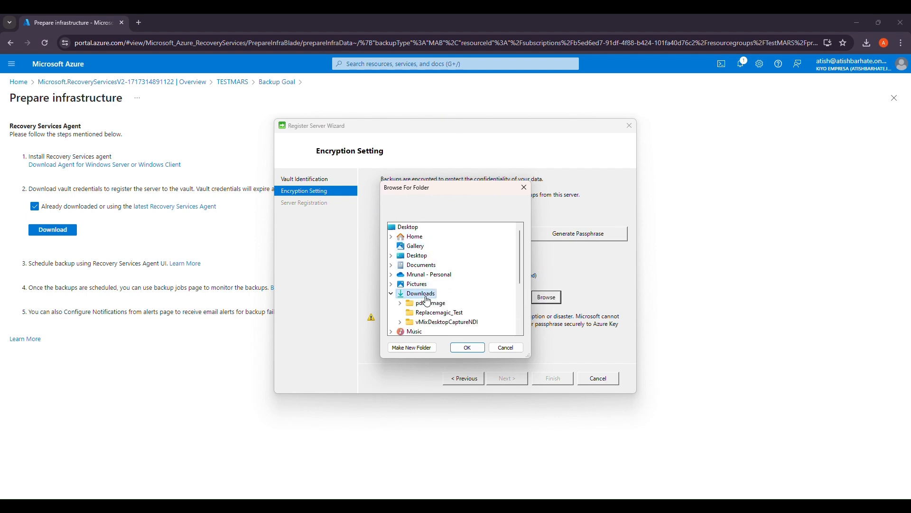
left_click(468, 348)
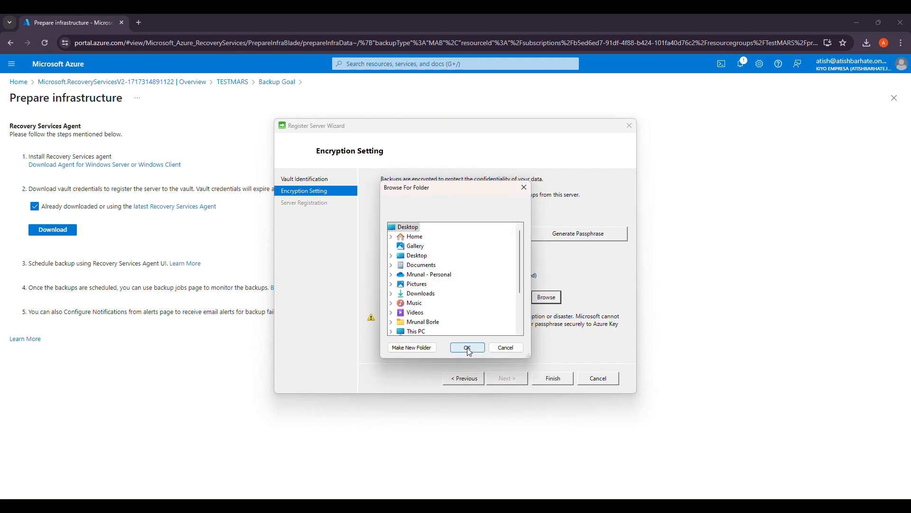
scroll(401, 299, "down", 2)
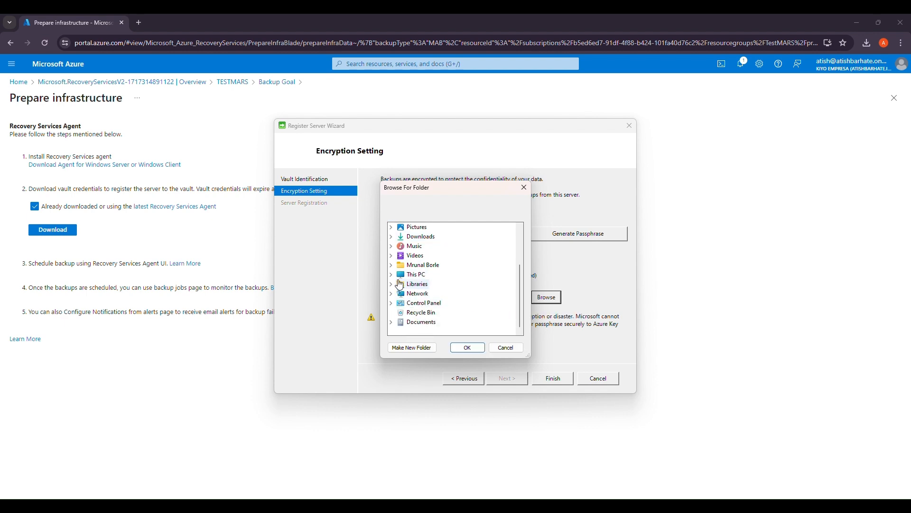
left_click(391, 274)
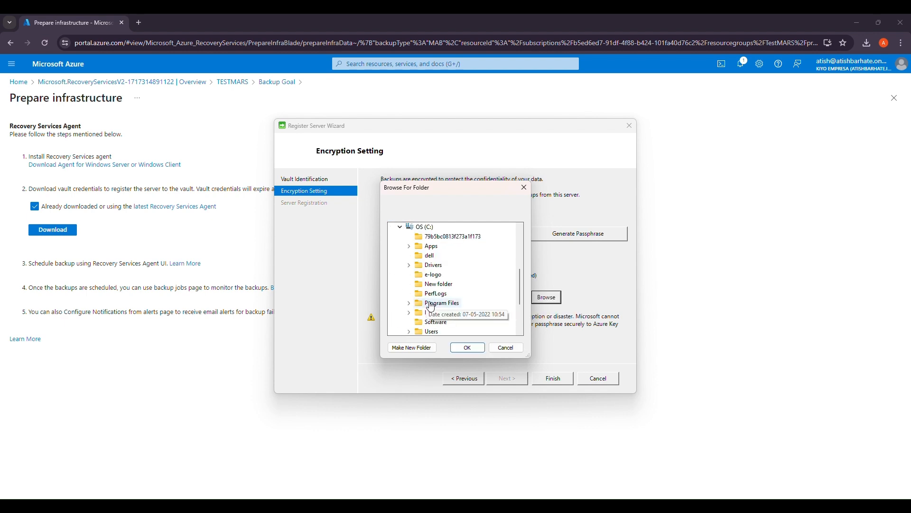
double_click(442, 333)
double_click(446, 315)
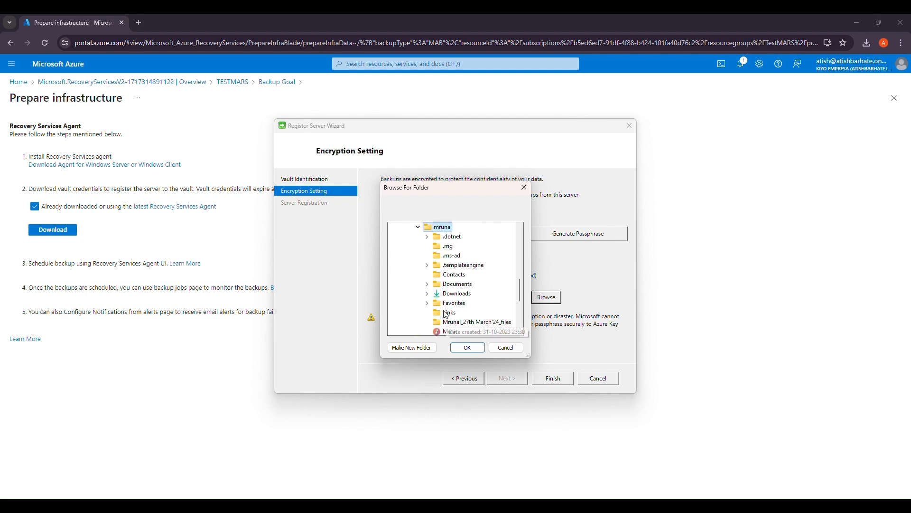
double_click(455, 285)
left_click(467, 347)
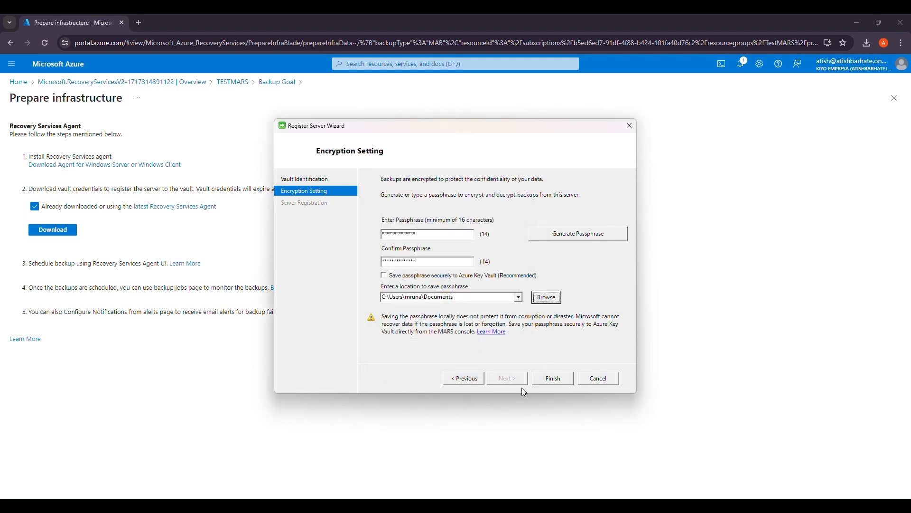
- Generate a new 36-character passphrase after the mismatch error and complete server registration
left_click(563, 383)
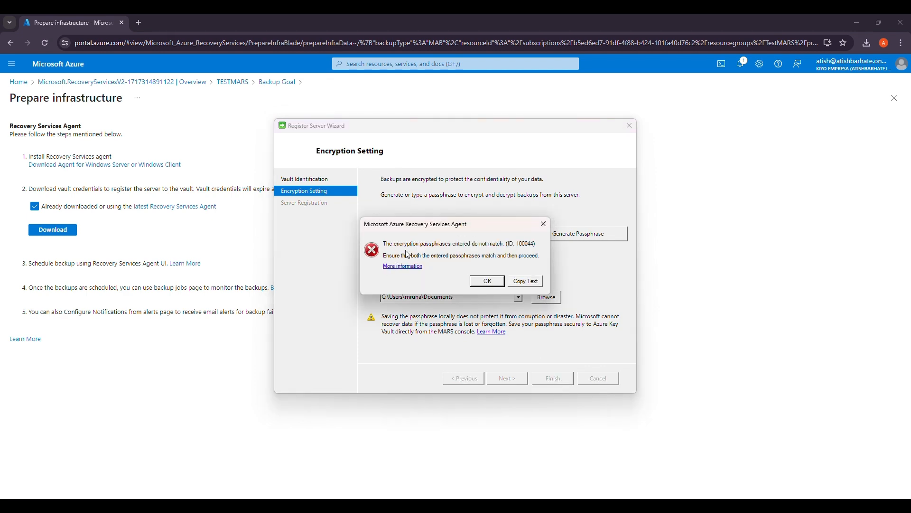
left_click(488, 281)
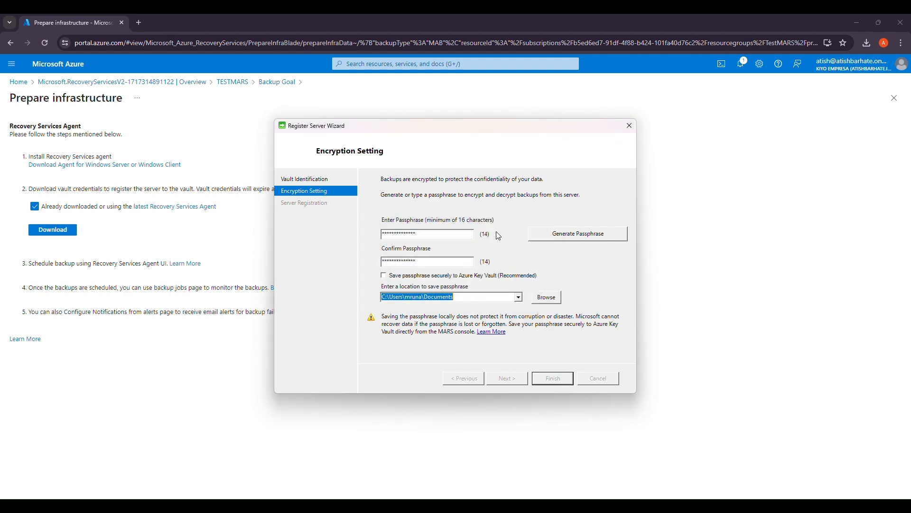
left_click(563, 238)
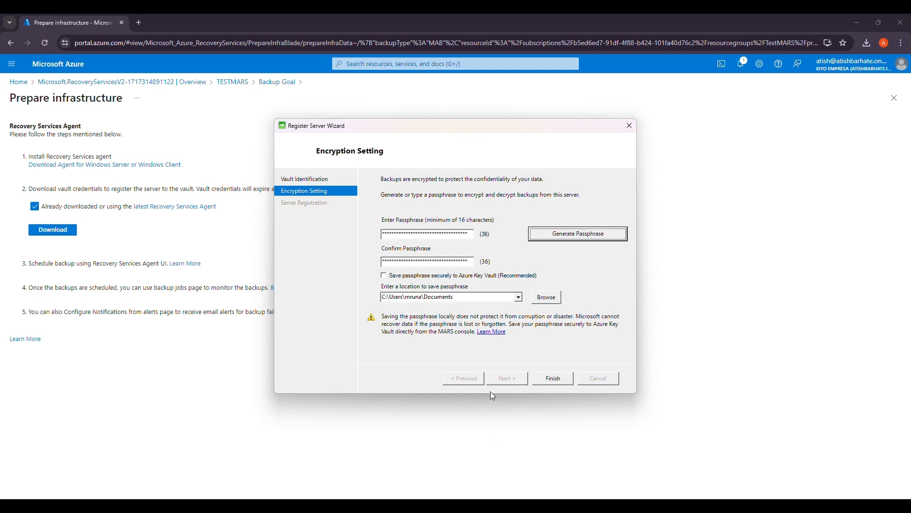
left_click(554, 379)
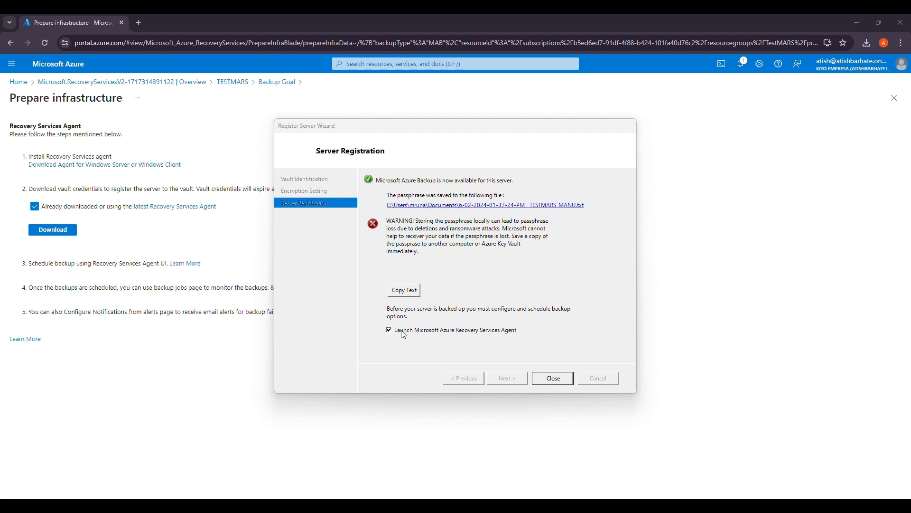
left_click(554, 378)
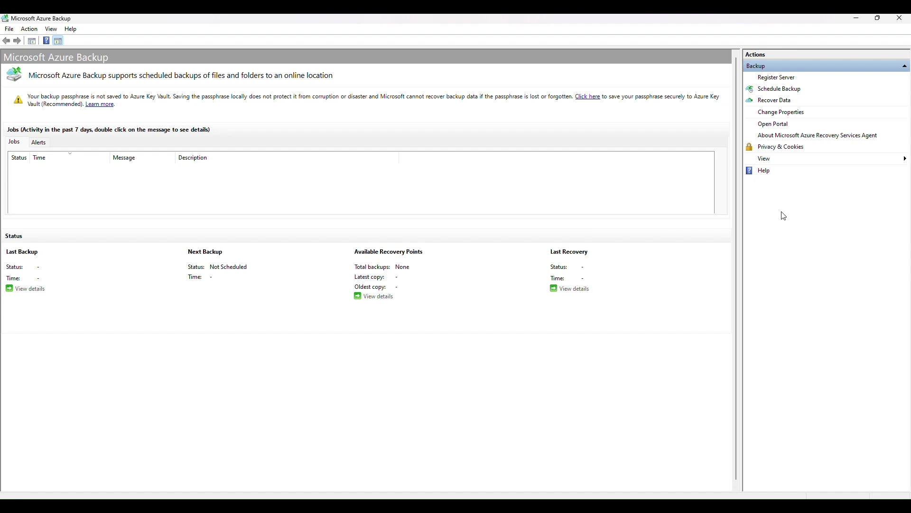
- Start a scheduled backup and add the user's Contacts folder under C:\Users as its only item
left_click(798, 91)
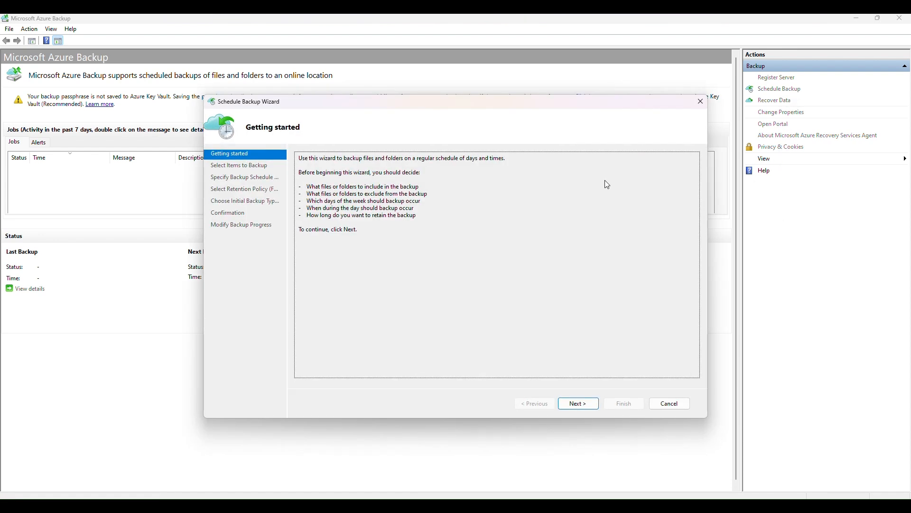
left_click(578, 403)
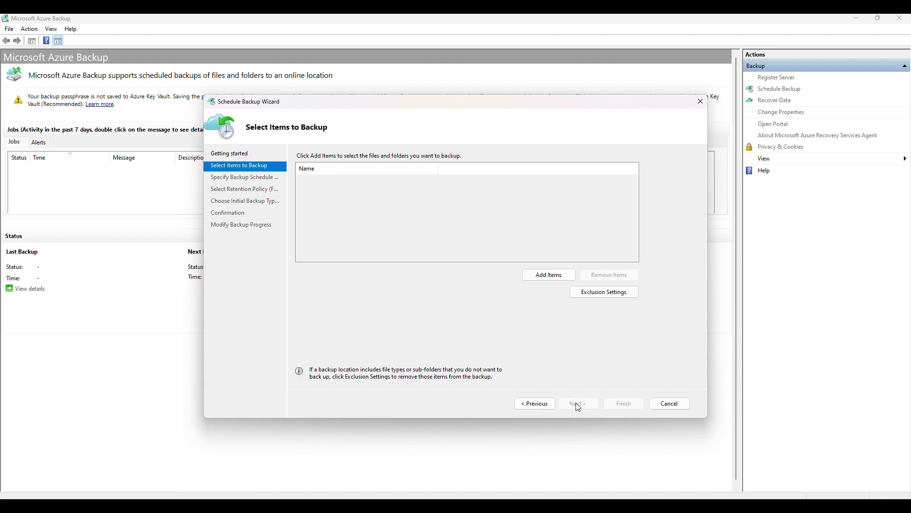
left_click(549, 275)
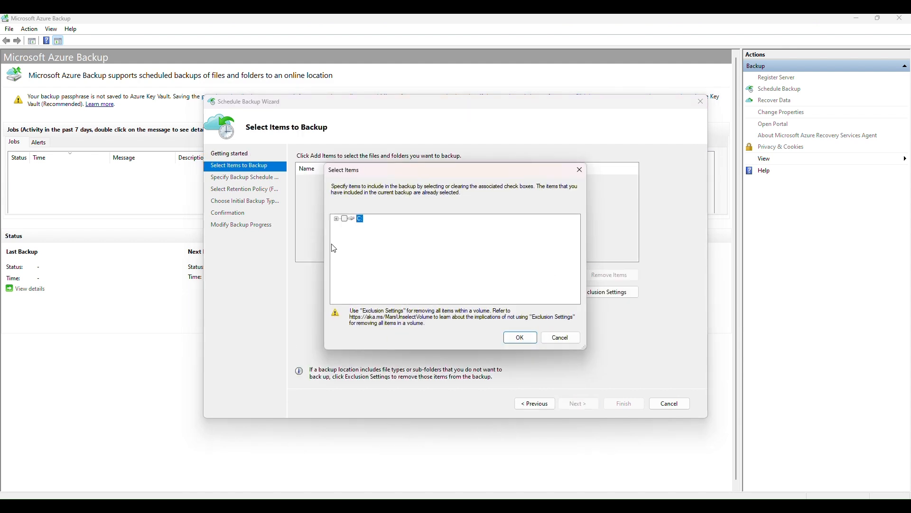
left_click(337, 219)
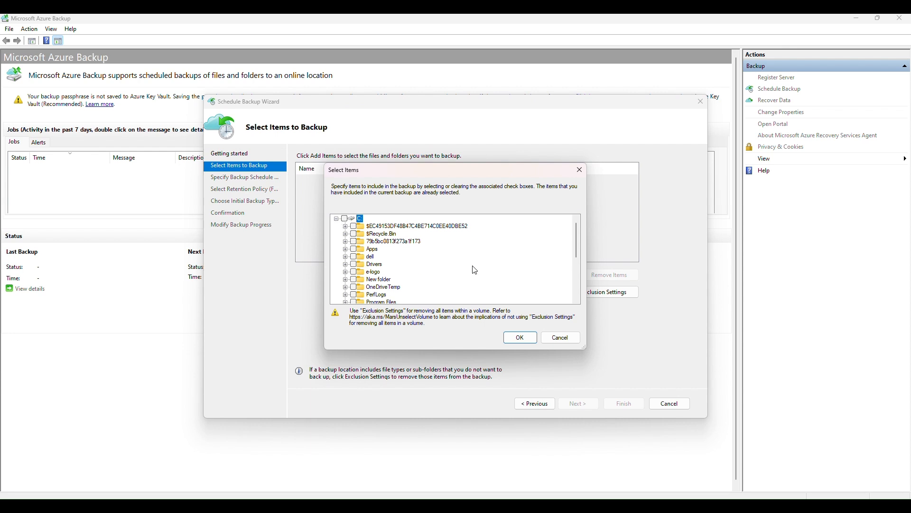
left_click_drag(579, 255, 581, 284)
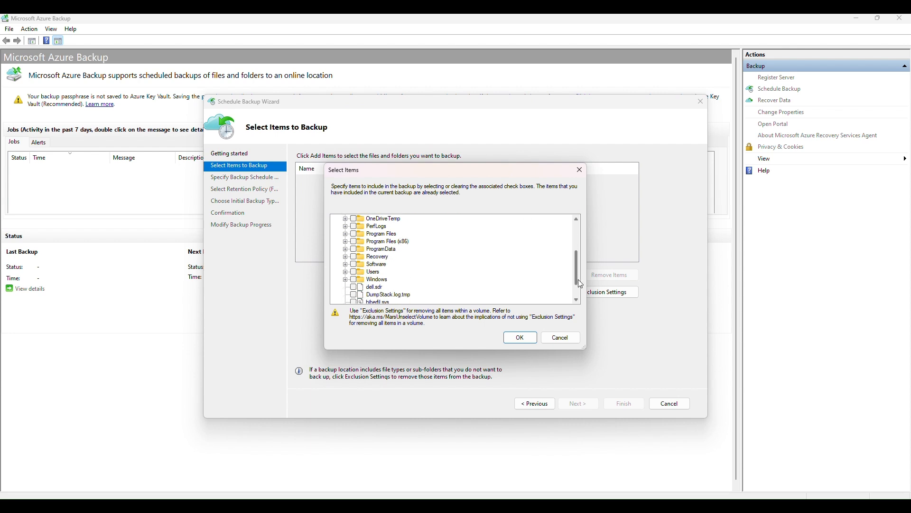
left_click(346, 272)
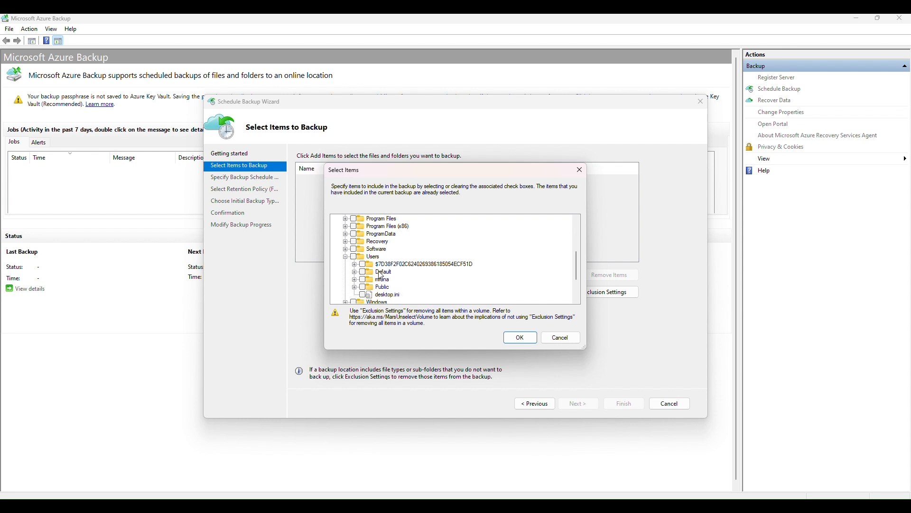
left_click(355, 280)
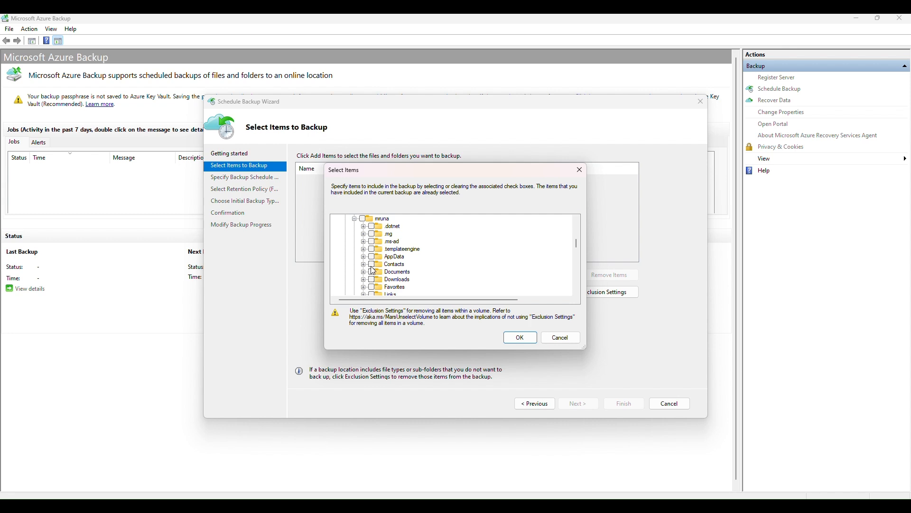
left_click(521, 337)
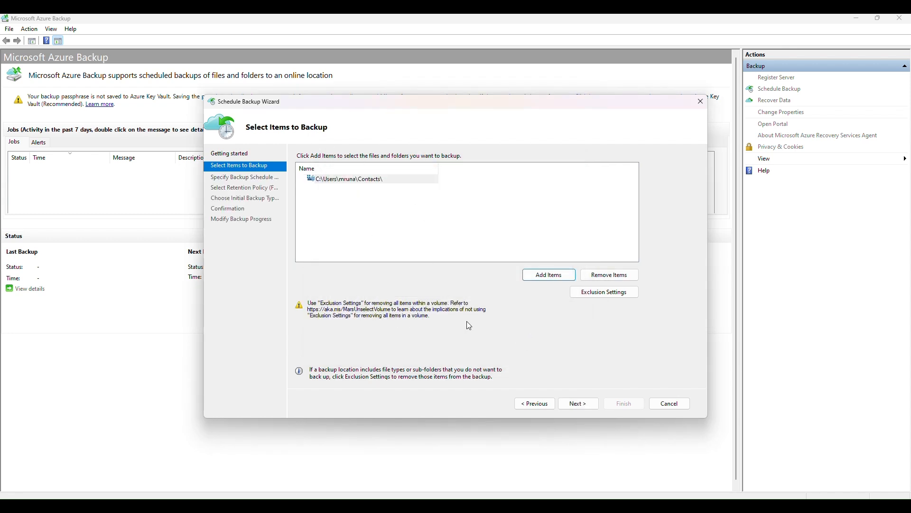
- Leave Exclusion Settings without adding any exclusions and continue to the schedule page
left_click(622, 292)
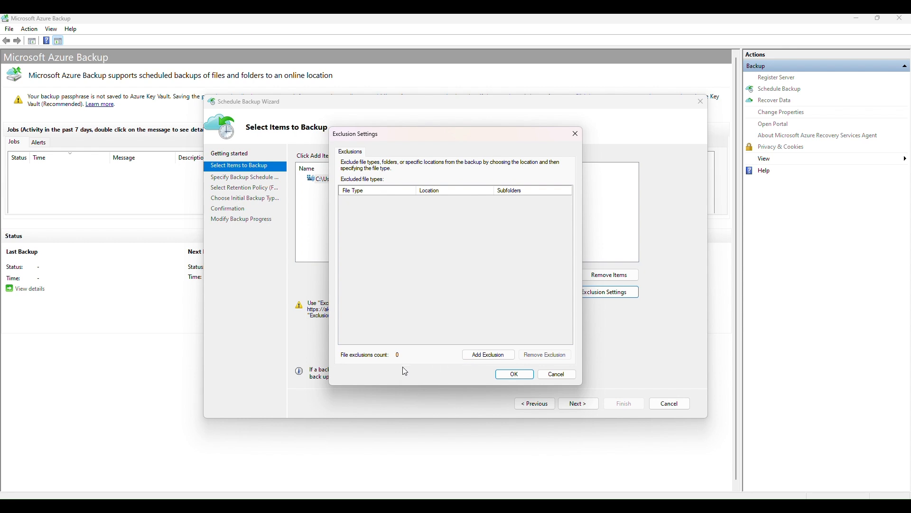
left_click(490, 356)
left_click(362, 156)
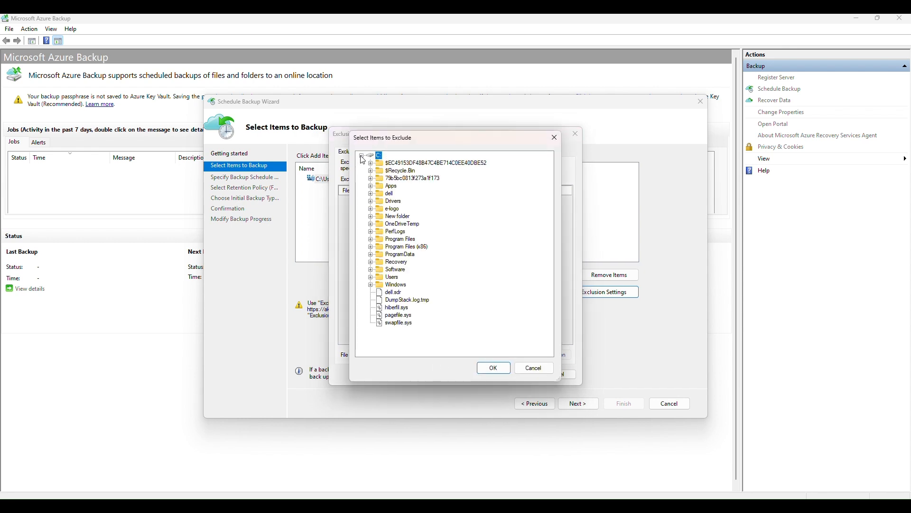
left_click(536, 370)
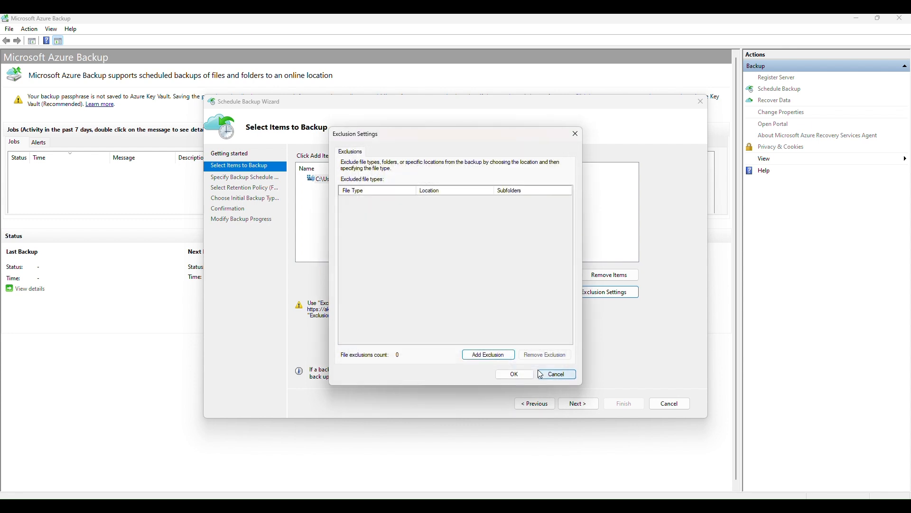
left_click(551, 380)
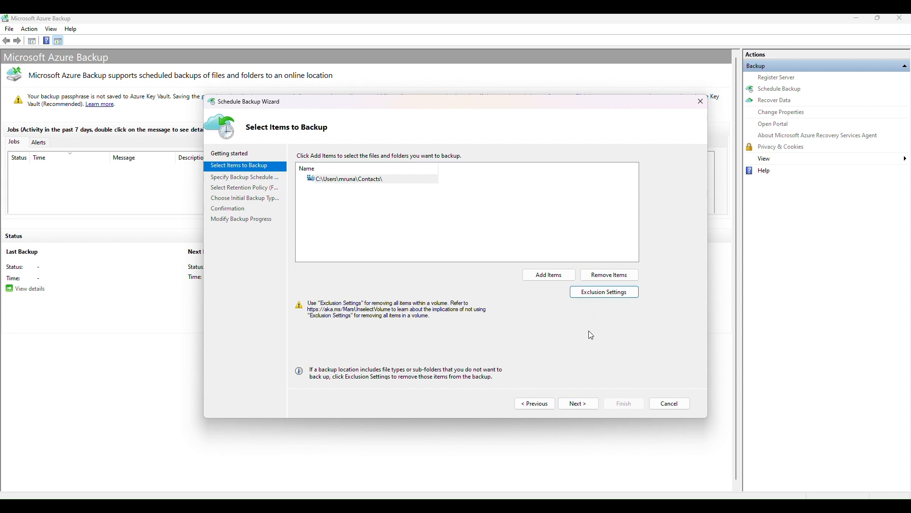
left_click(585, 408)
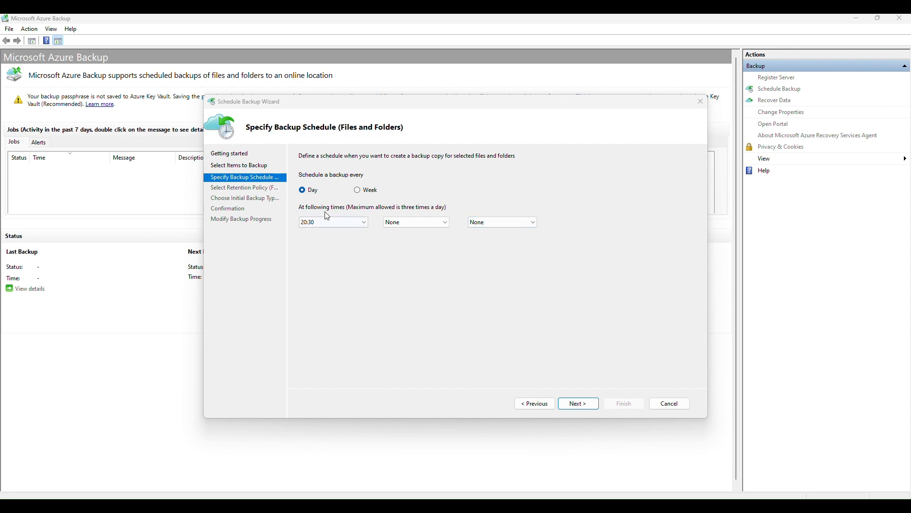
- Schedule the backup daily at 18:00, leaving the other two time slots at None
left_click(354, 223)
left_click(354, 224)
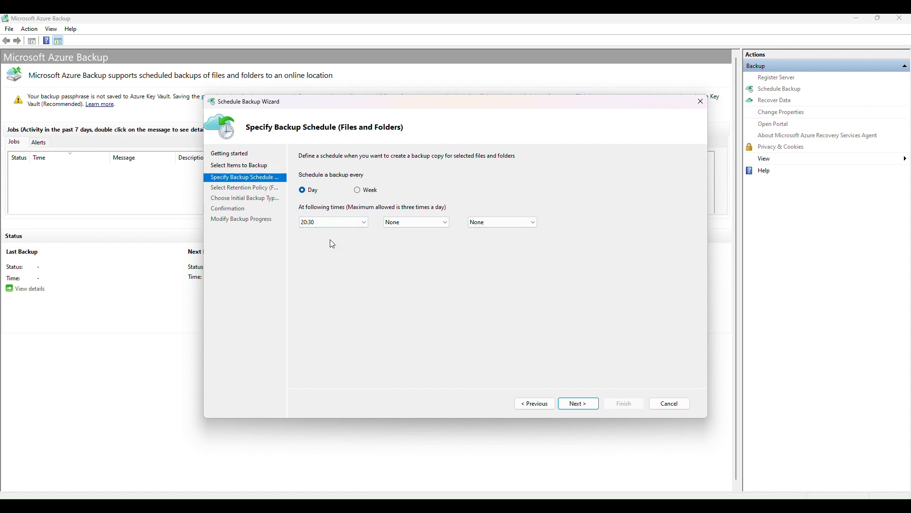
left_click(334, 222)
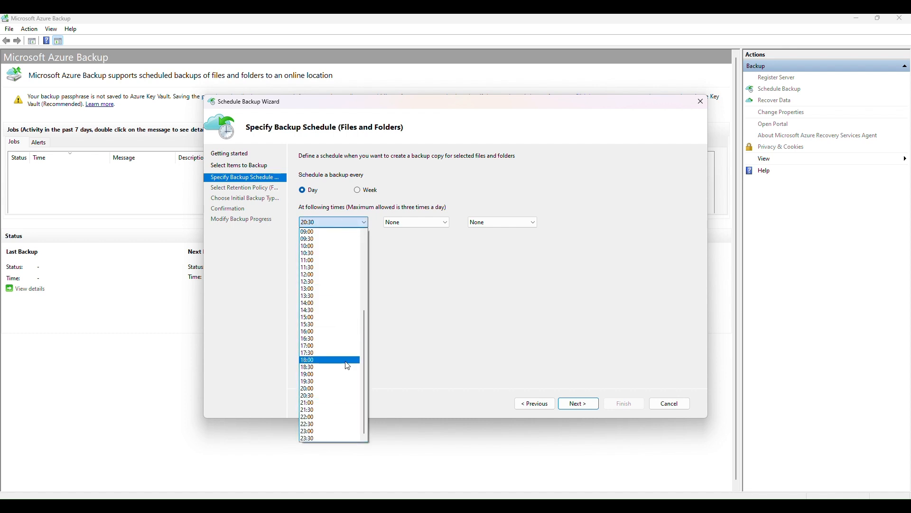
left_click(314, 360)
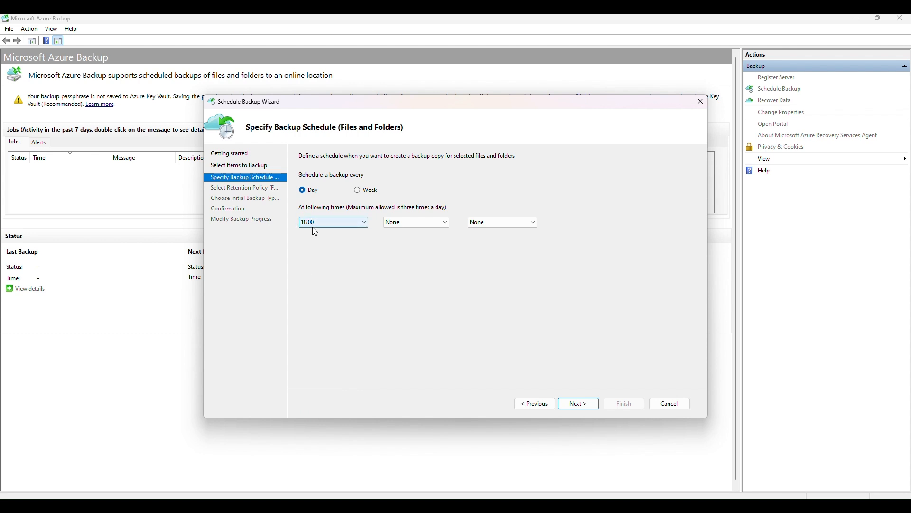
left_click(589, 409)
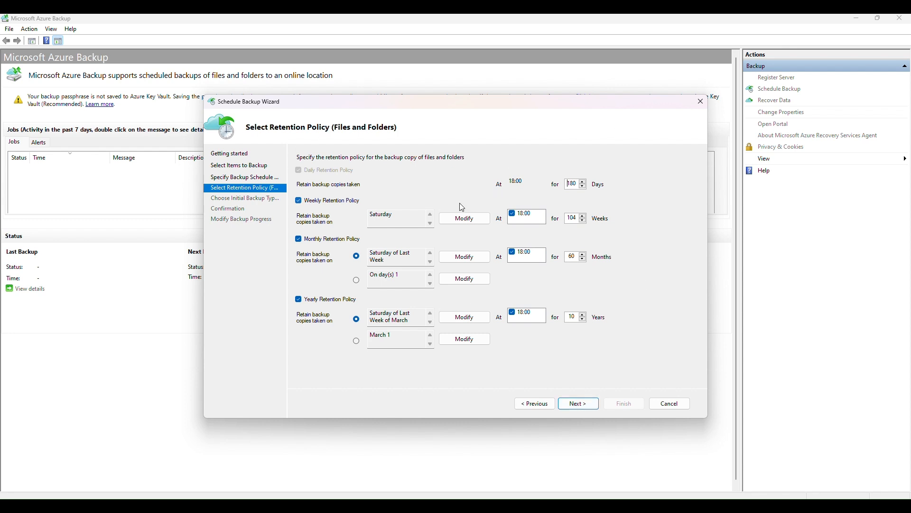
- Keep the default retention of 180 days, 104 weeks, 60 months and 10 years
left_click(591, 409)
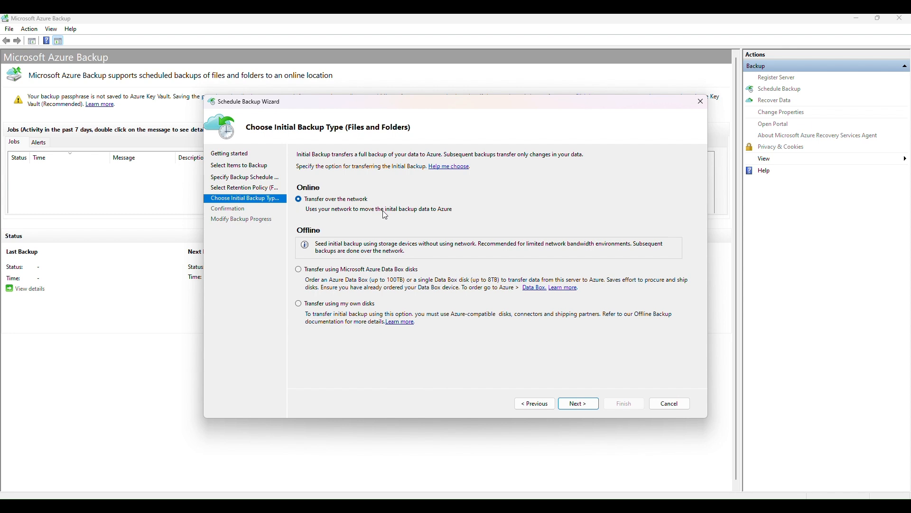
- Keep network transfer for the initial backup, finish the schedule, and close the wizard
left_click(577, 404)
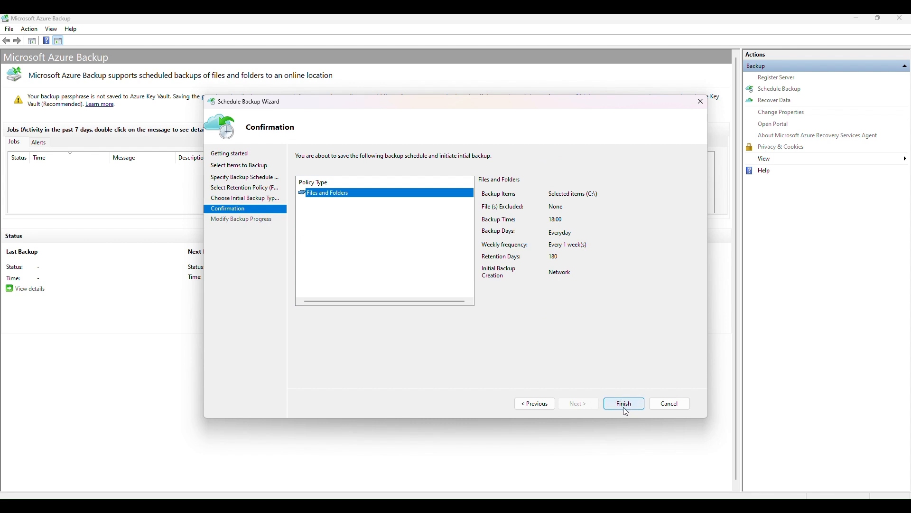
left_click(625, 405)
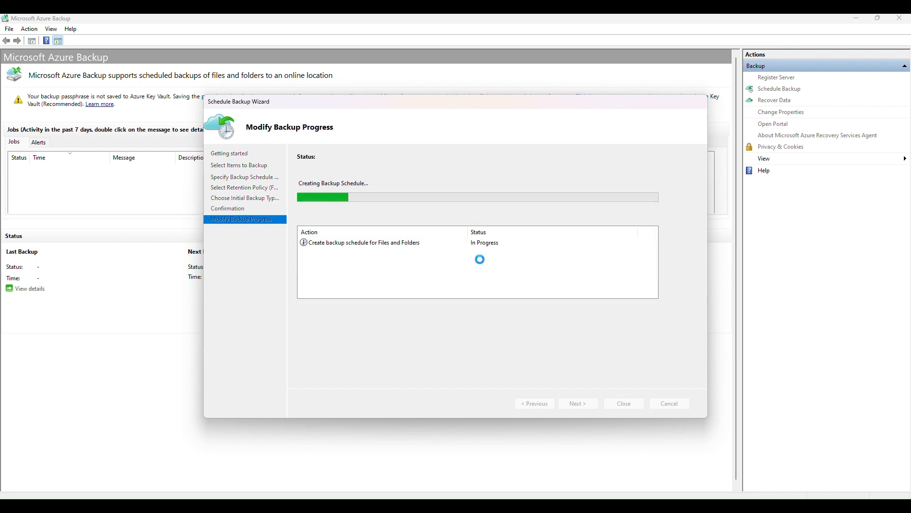
left_click(624, 405)
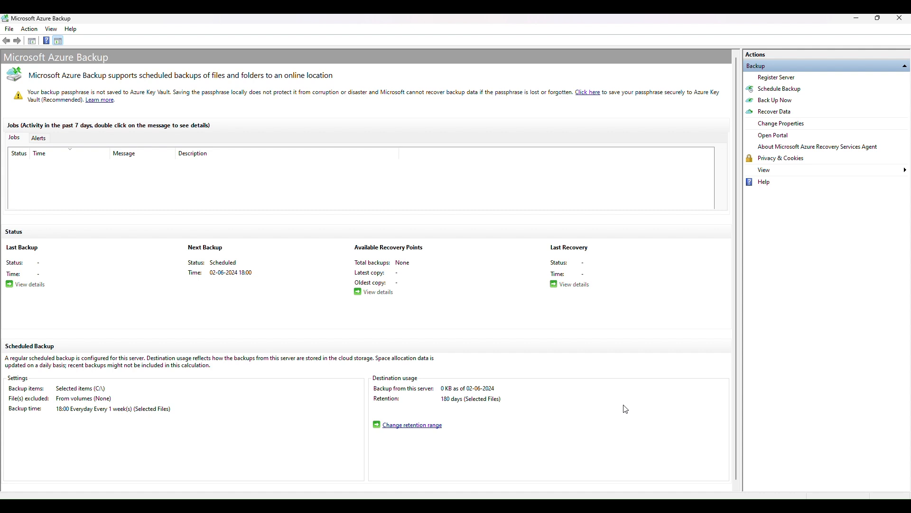
- Back up C:\ now, retained until 02-07-2024, and close once the 13.26 MB job completes
left_click(784, 104)
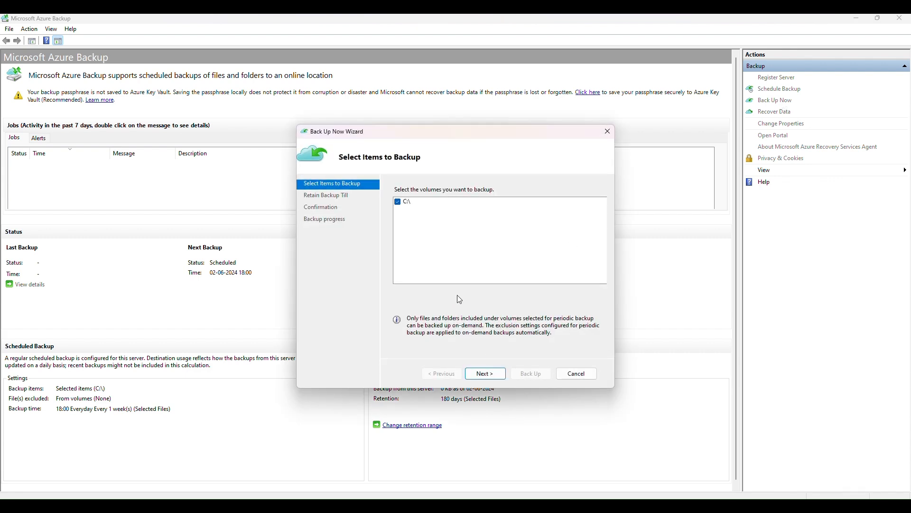
left_click(489, 376)
left_click(442, 377)
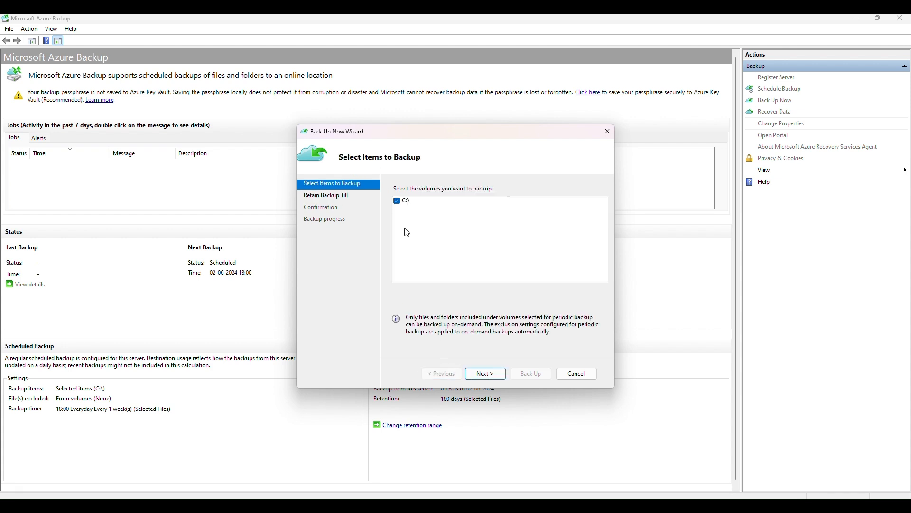
left_click(401, 205)
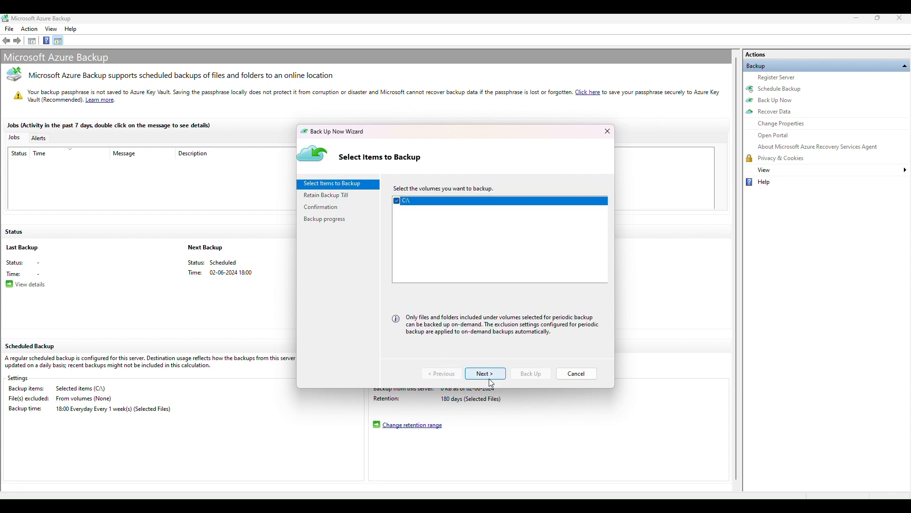
left_click(488, 376)
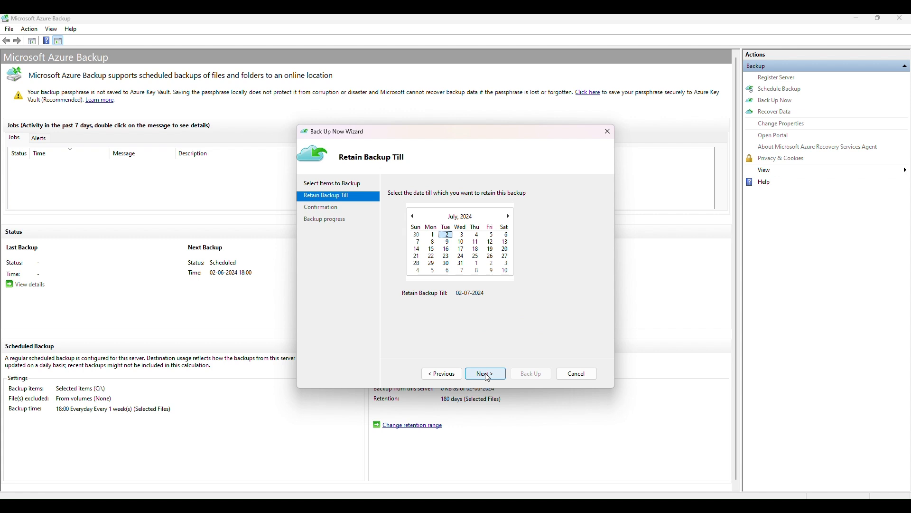
left_click(488, 375)
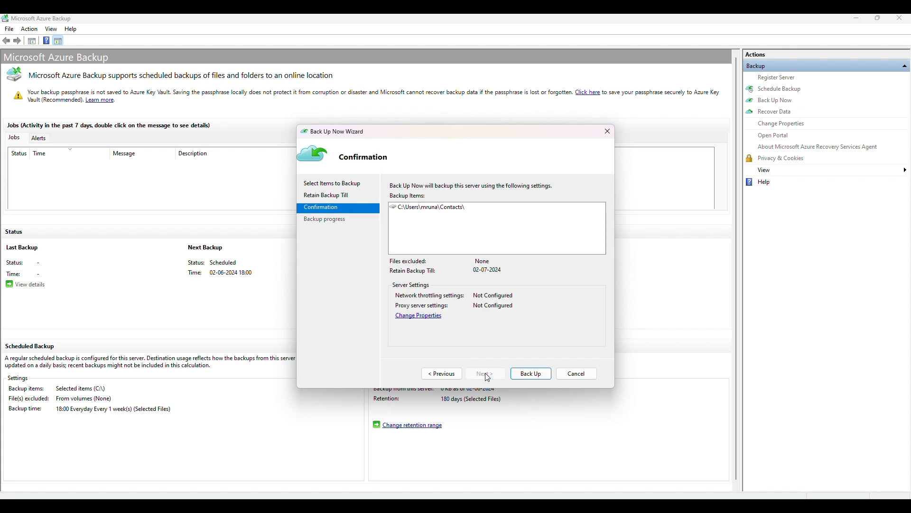
left_click(533, 376)
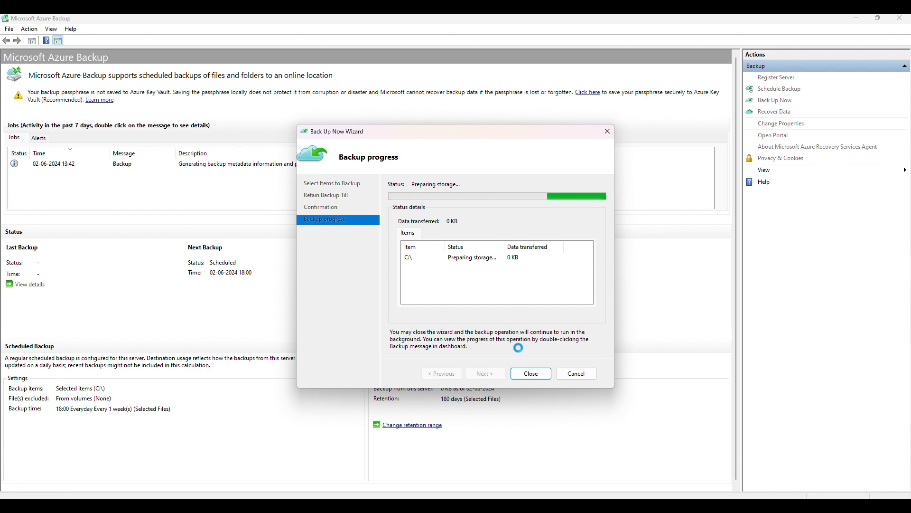
left_click_drag(459, 137, 607, 160)
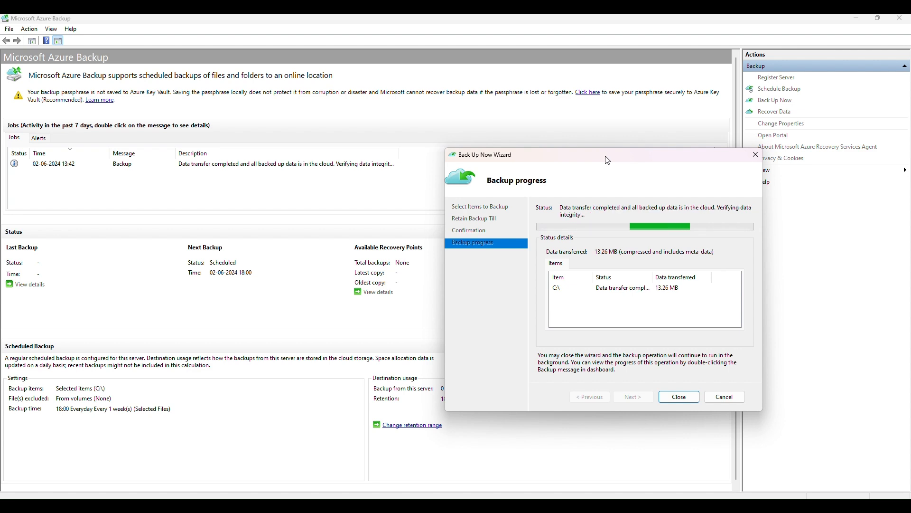
left_click_drag(608, 160, 484, 218)
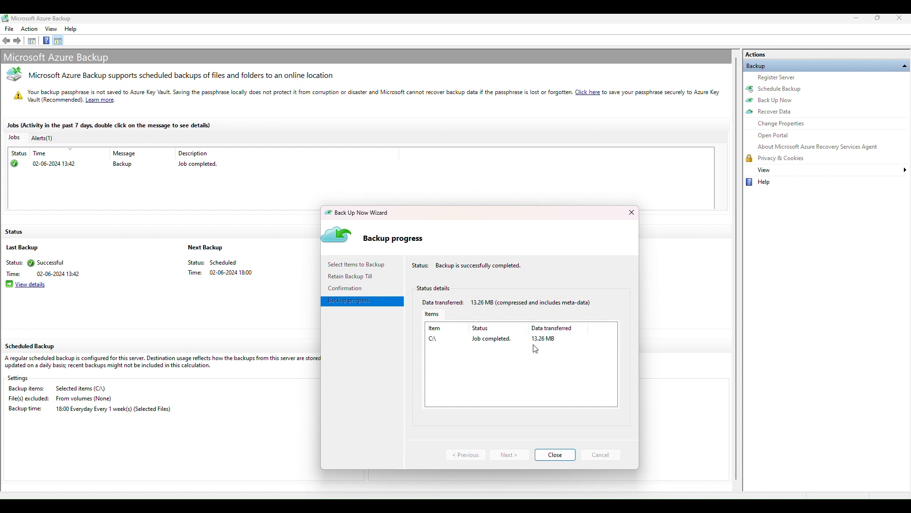
left_click(560, 457)
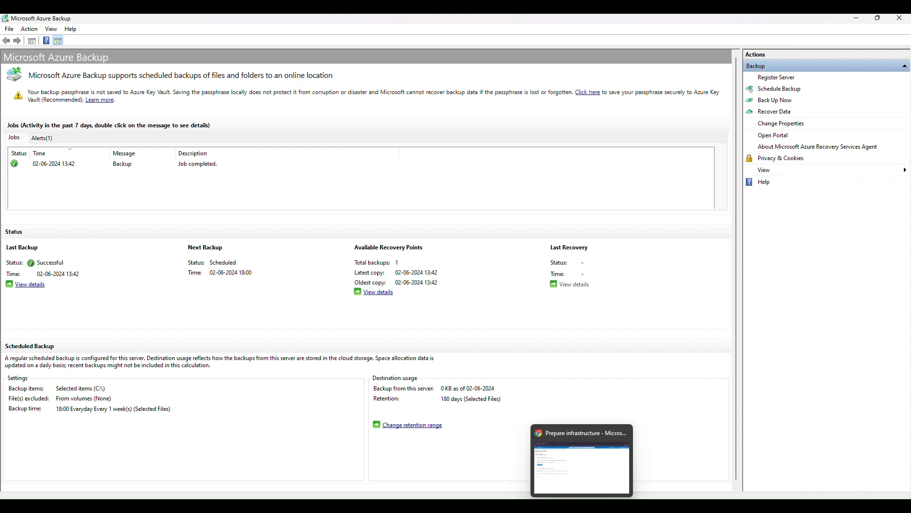
- Return to the Azure portal and open the TESTMARS Recovery Services vault
left_click(588, 480)
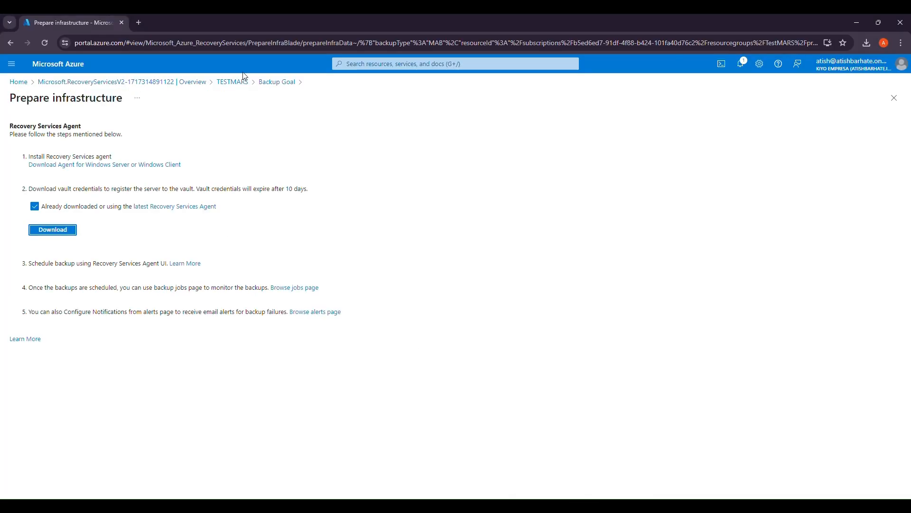
left_click(384, 67)
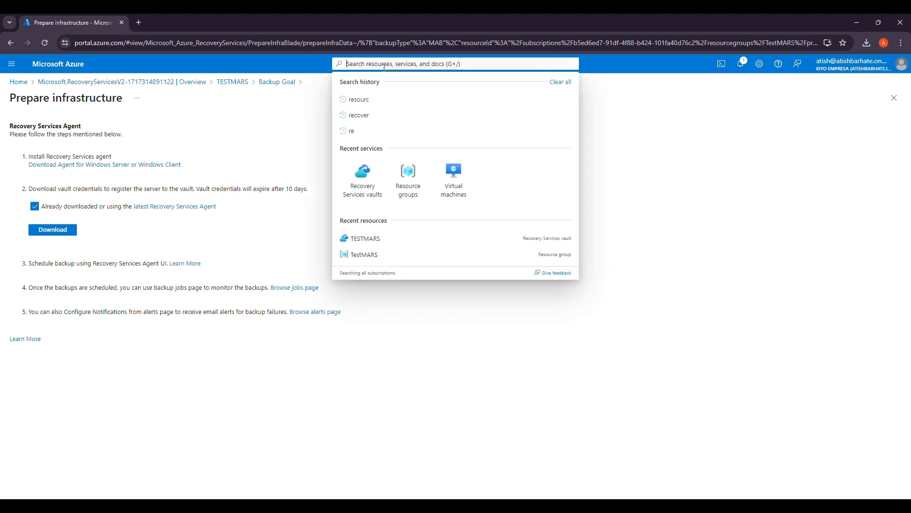
left_click(363, 188)
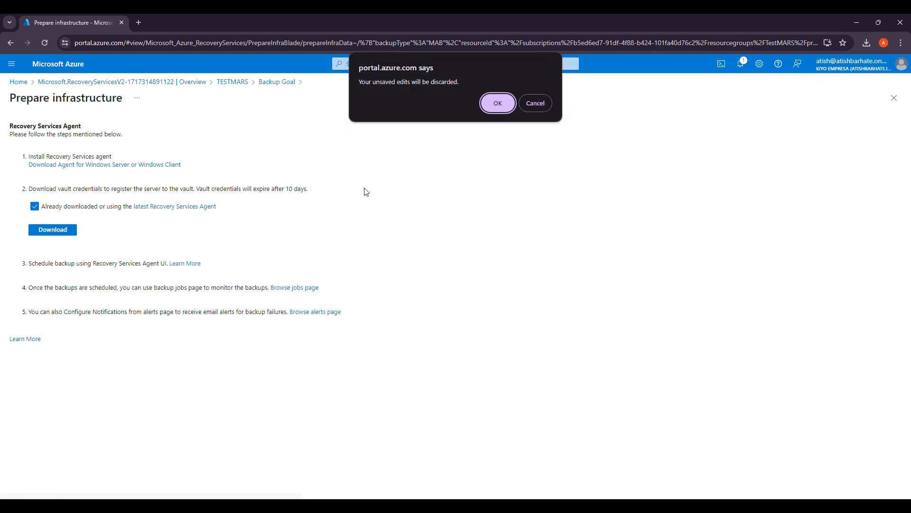
left_click(498, 103)
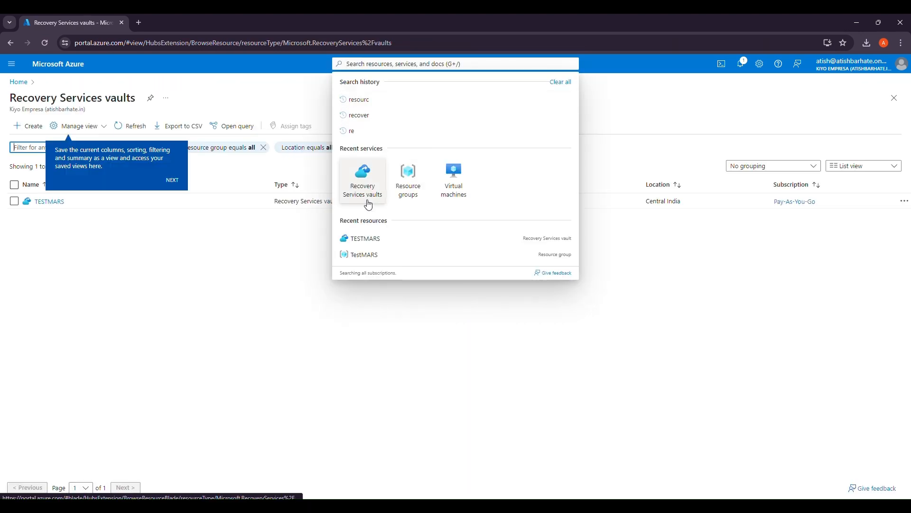
left_click(56, 203)
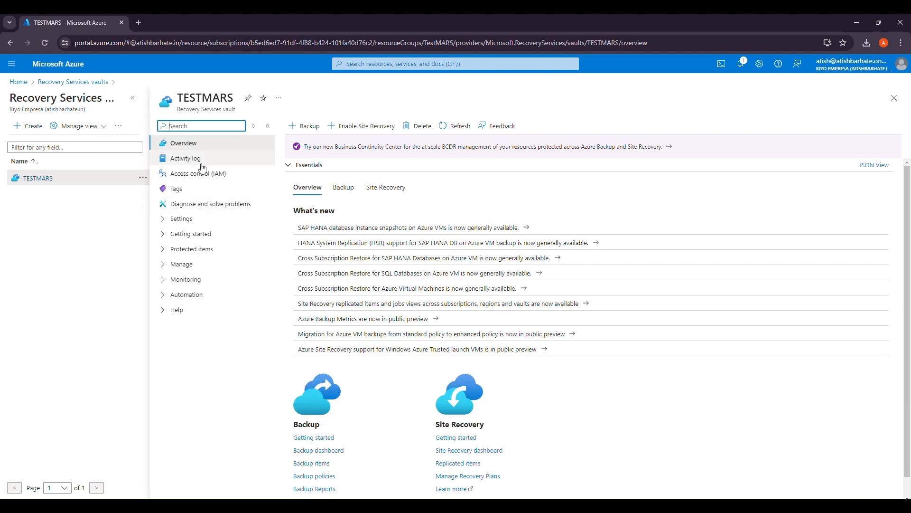
left_click(201, 162)
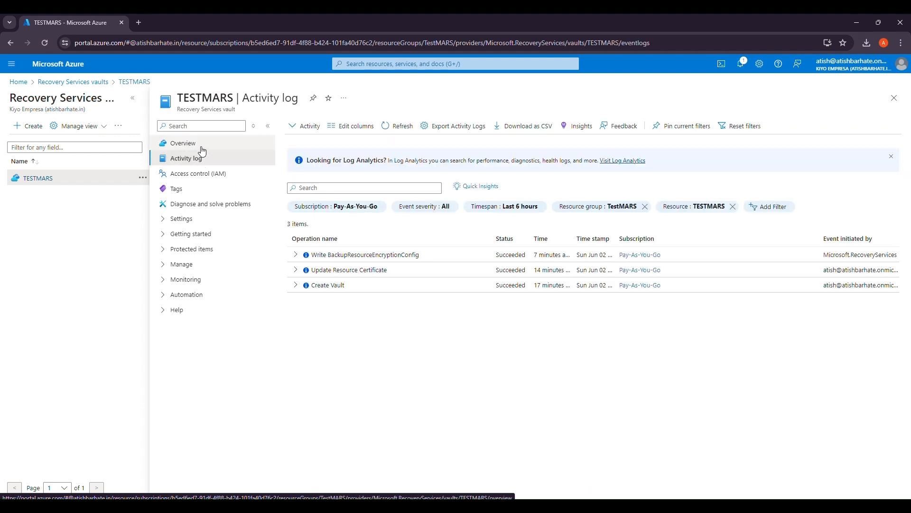
left_click(206, 143)
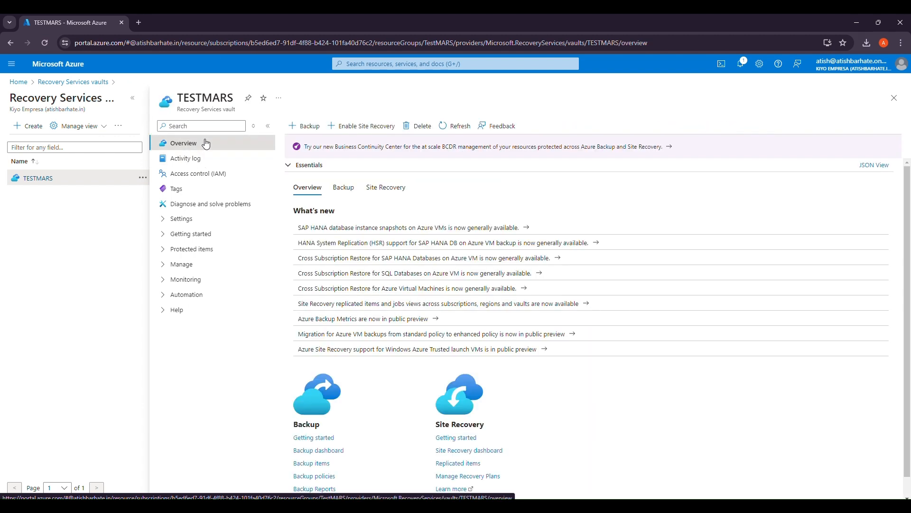
- Check and refresh TESTMARS backup jobs, then open its backup items summary
left_click(166, 270)
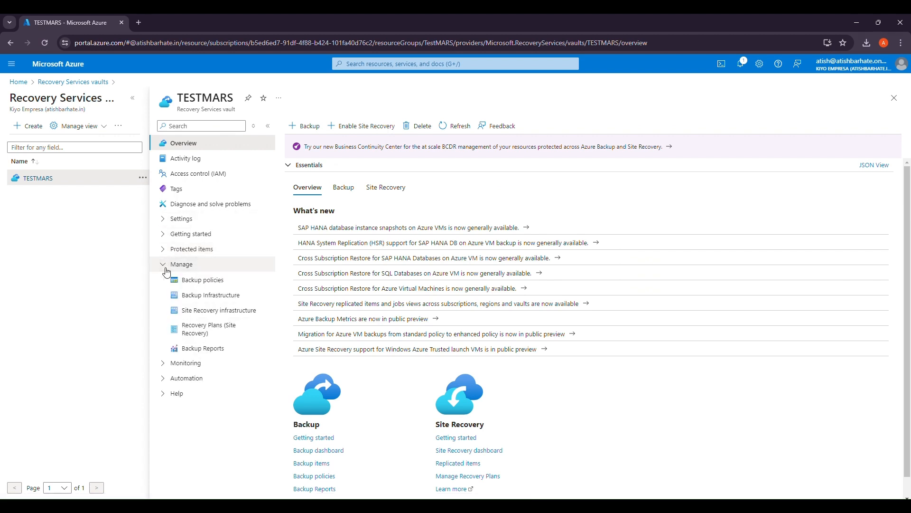
left_click(161, 364)
scroll(218, 394, "down", 1)
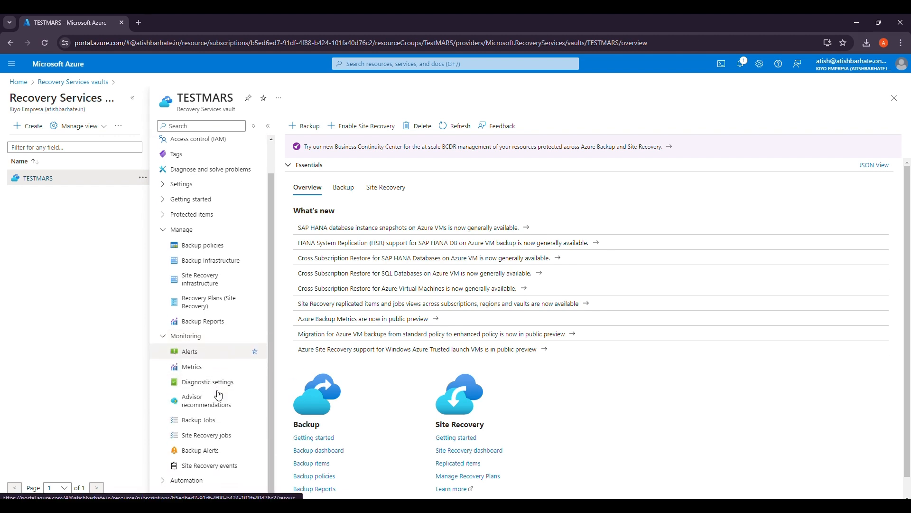
left_click(216, 426)
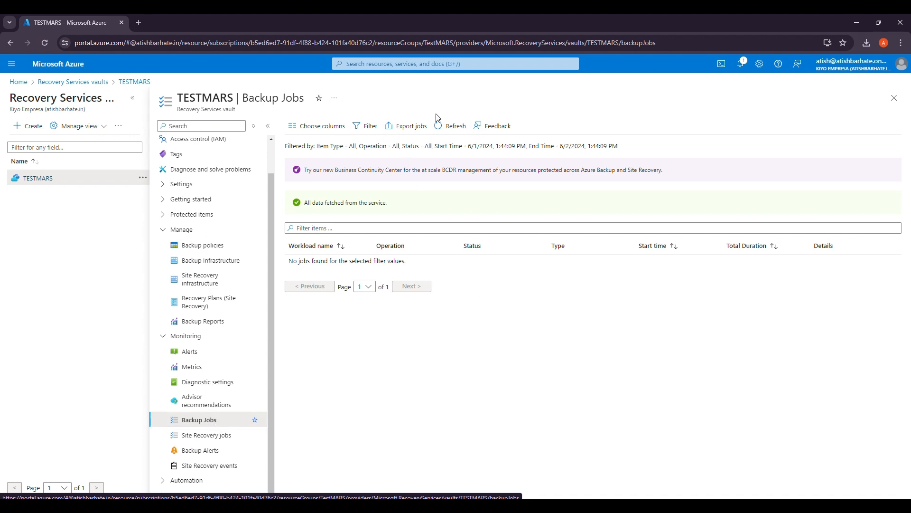
left_click(453, 127)
left_click(454, 127)
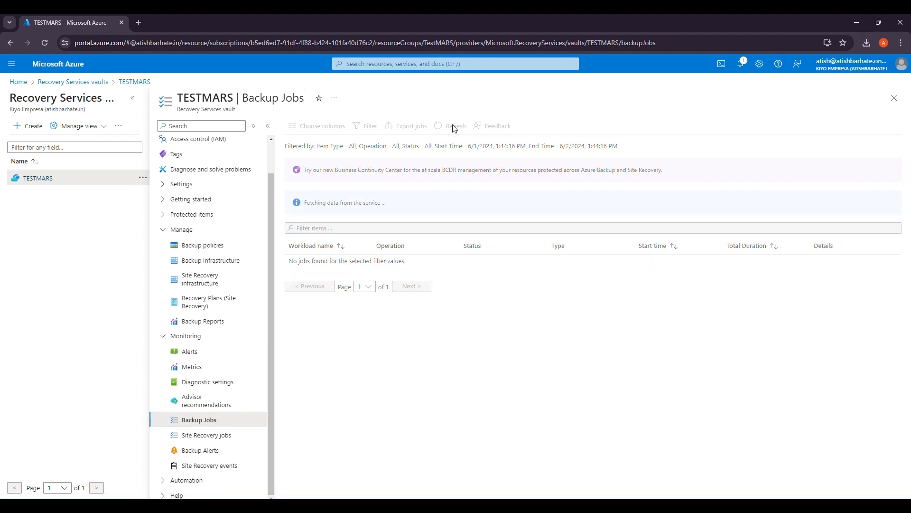
left_click(454, 127)
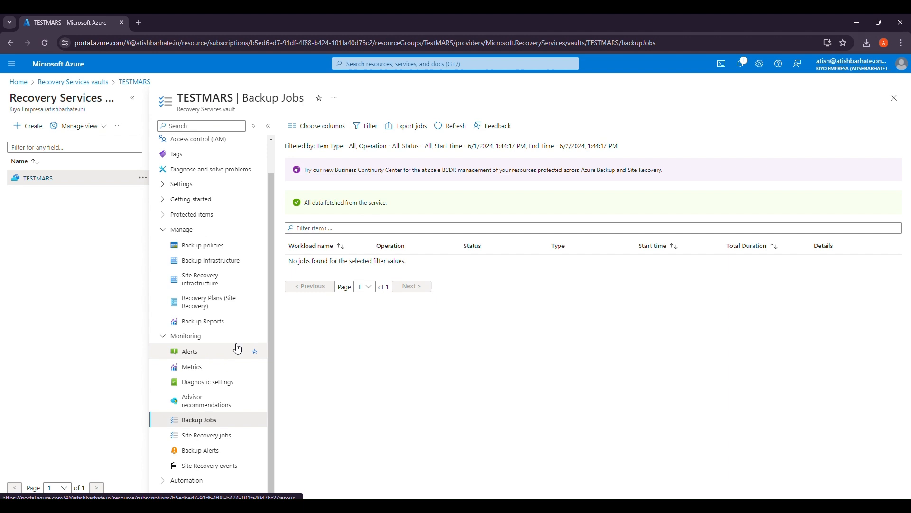
left_click(209, 436)
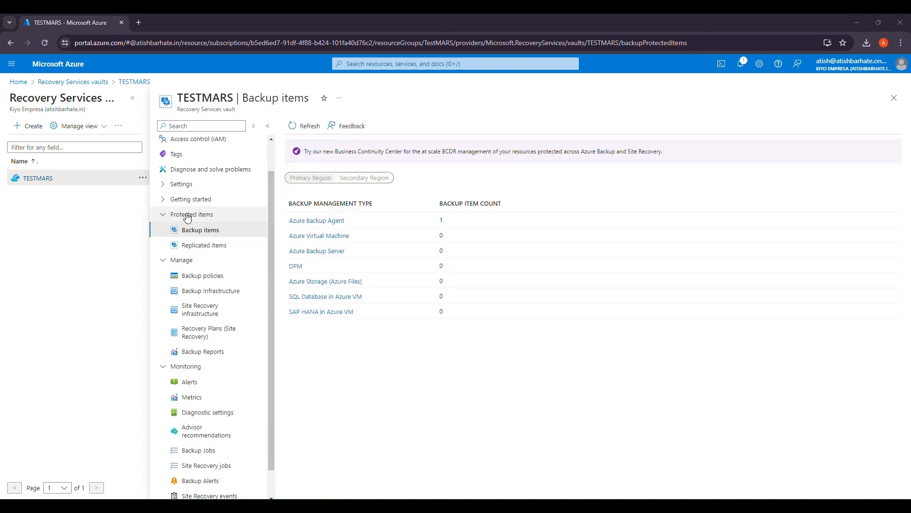
left_click(187, 216)
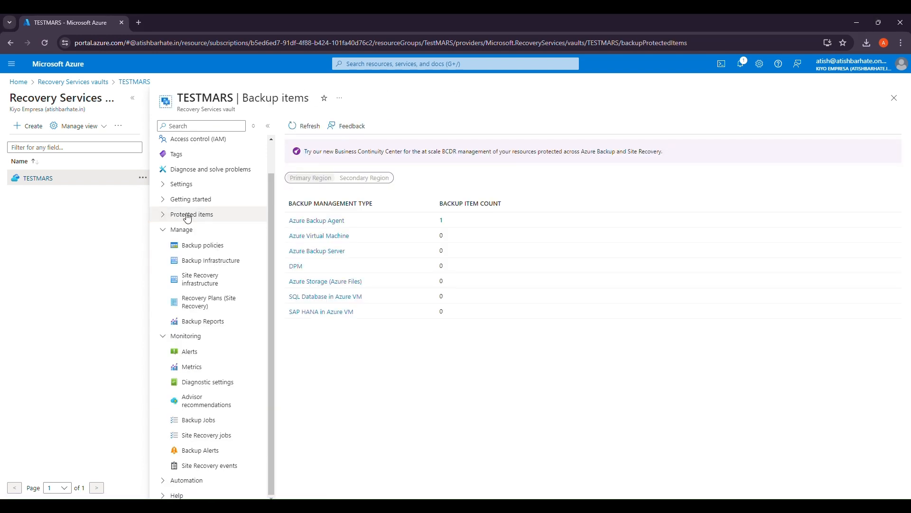
- Verify the Azure Backup Agent C:\ item has one recovery point dated 6/2/2024, then return to the list
left_click(187, 216)
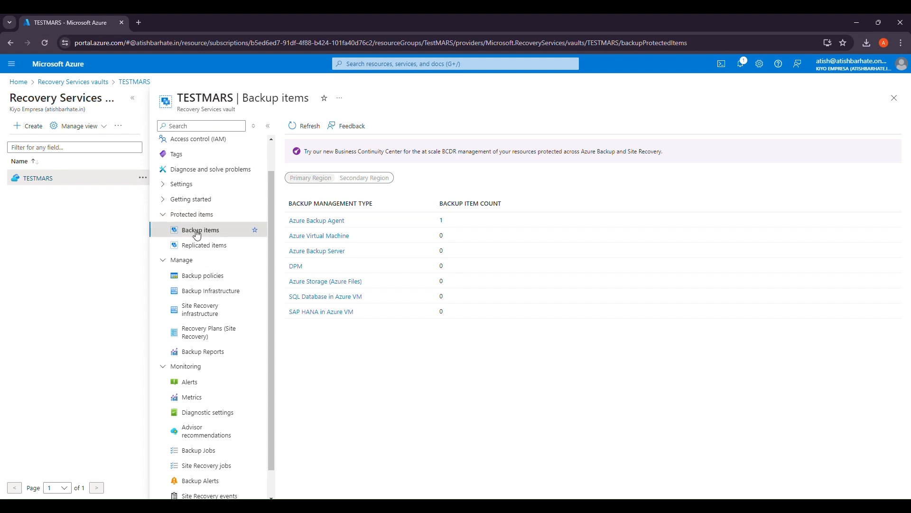
left_click(326, 222)
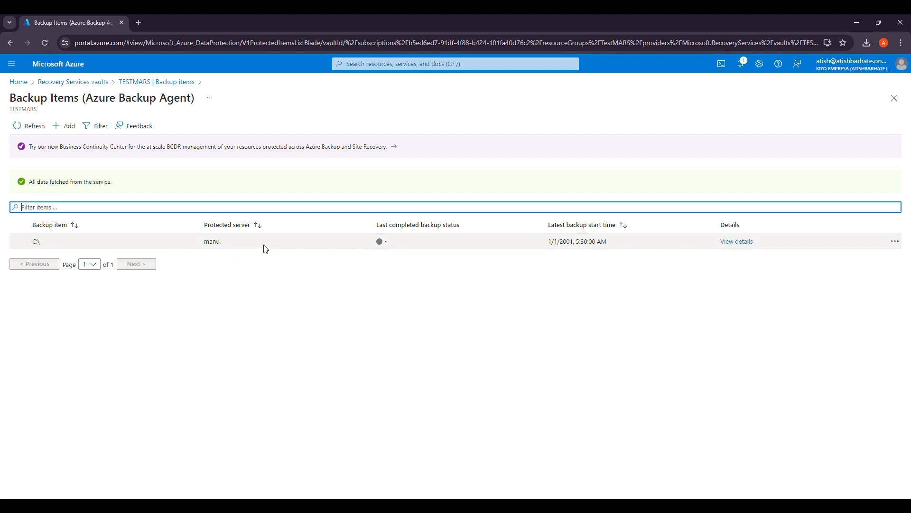
left_click(745, 245)
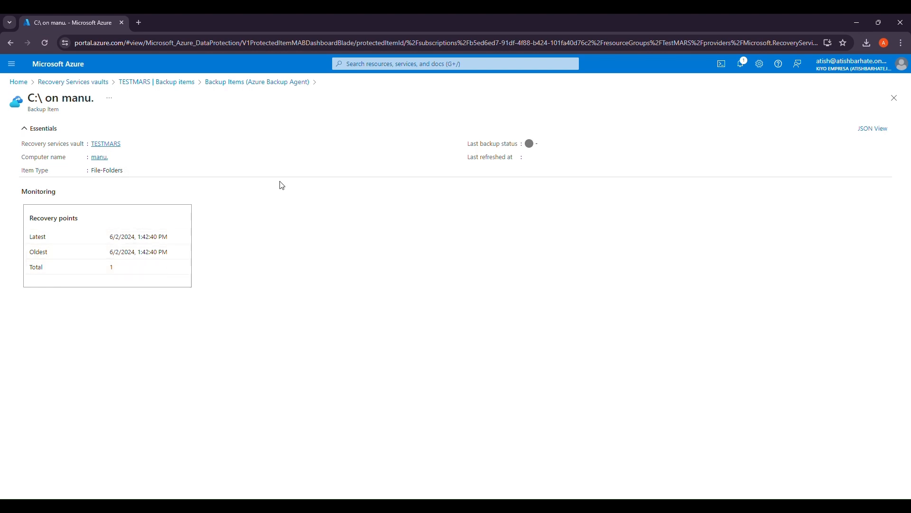
left_click(284, 83)
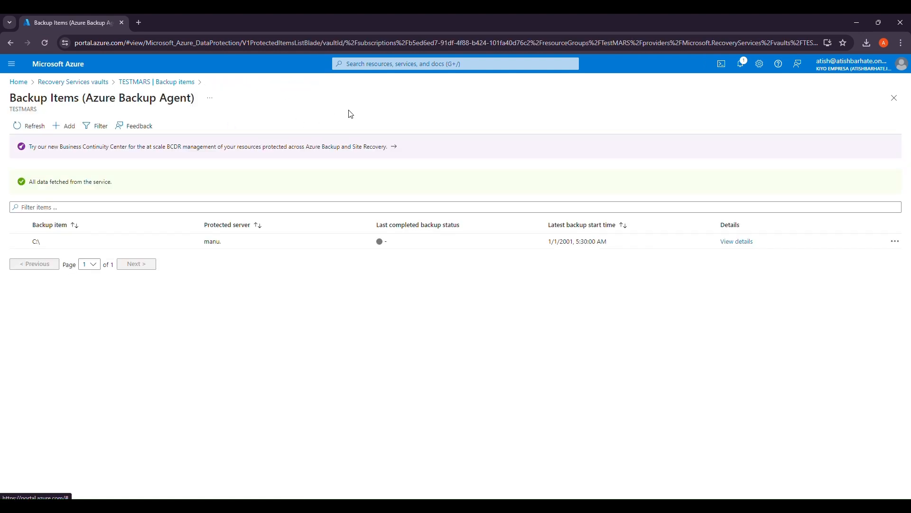